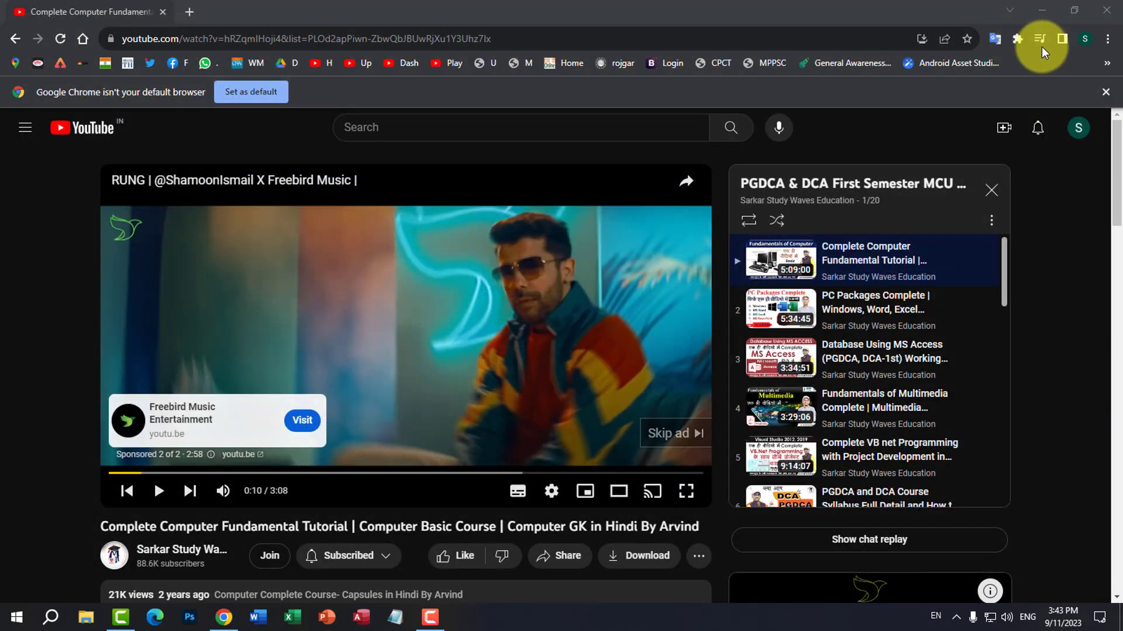
# - Close the YouTube browser and open PGDCA_Syllabus_july_2018.pdf from the E:\Syllabus folder
pyautogui.click(1114, 18)
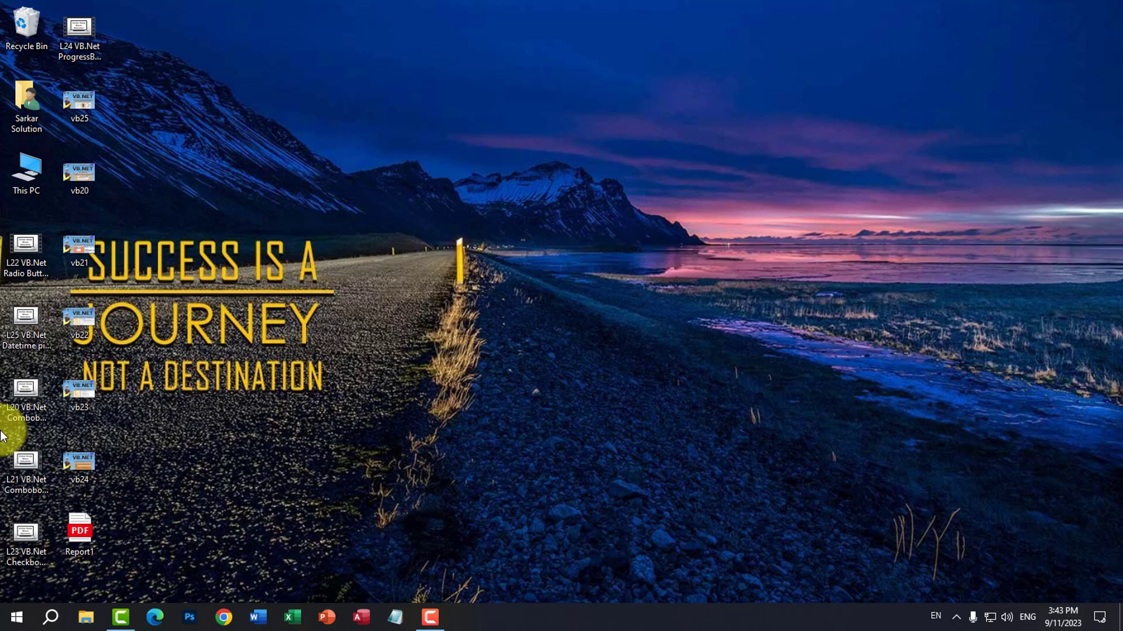
pyautogui.click(100, 625)
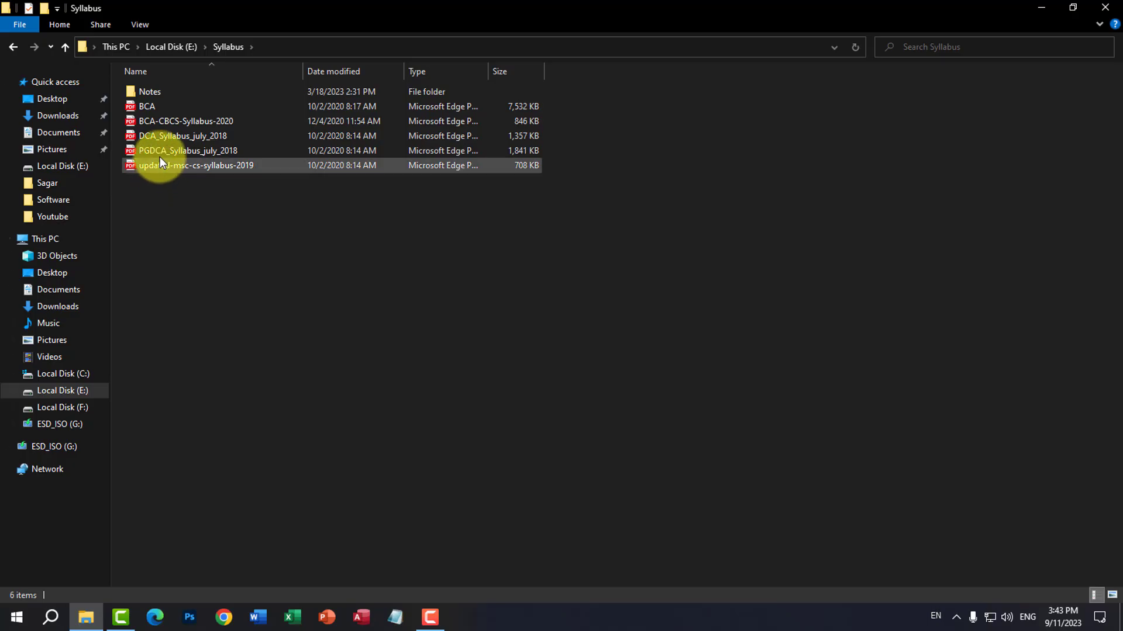
pyautogui.doubleClick(160, 151)
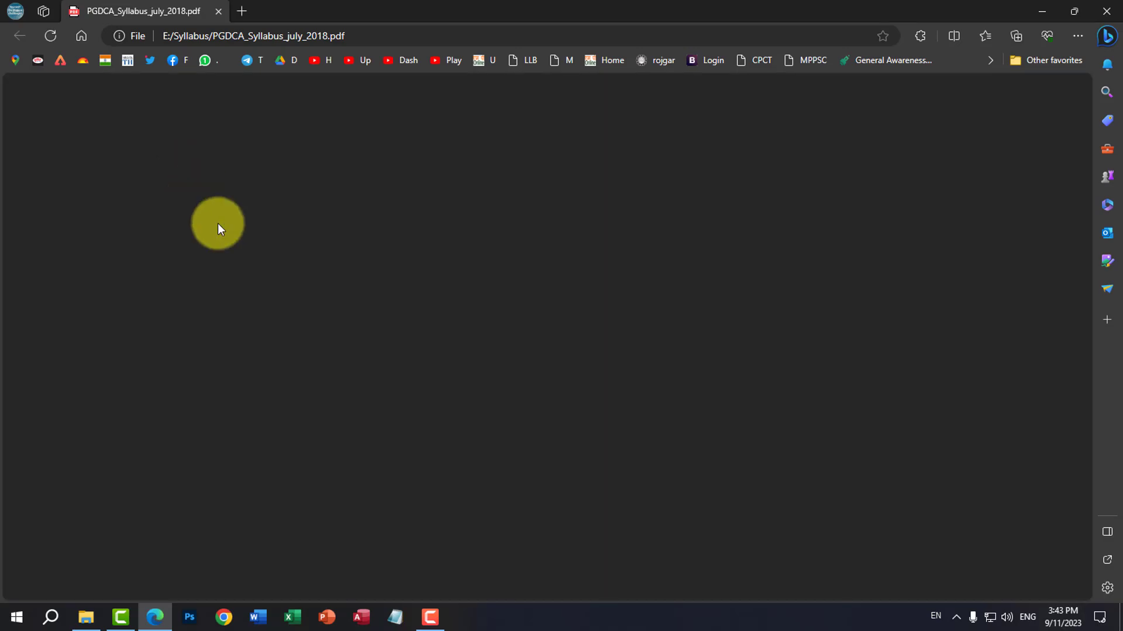
# - Scroll the syllabus PDF to page 2's Semester II table with Elective-I and Elective-II courses
pyautogui.scroll(-10, 518, 374)
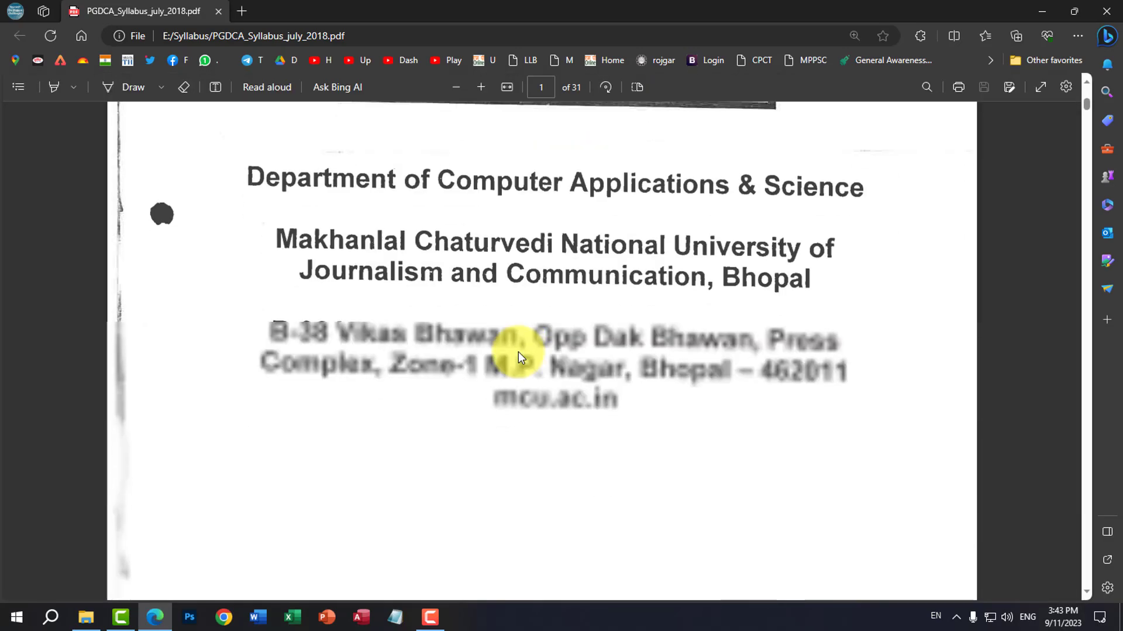
pyautogui.scroll(-10, 518, 363)
pyautogui.scroll(-5, 514, 397)
pyautogui.keyDown('ctrl'); pyautogui.scroll(3, 508, 404); pyautogui.keyUp('ctrl')
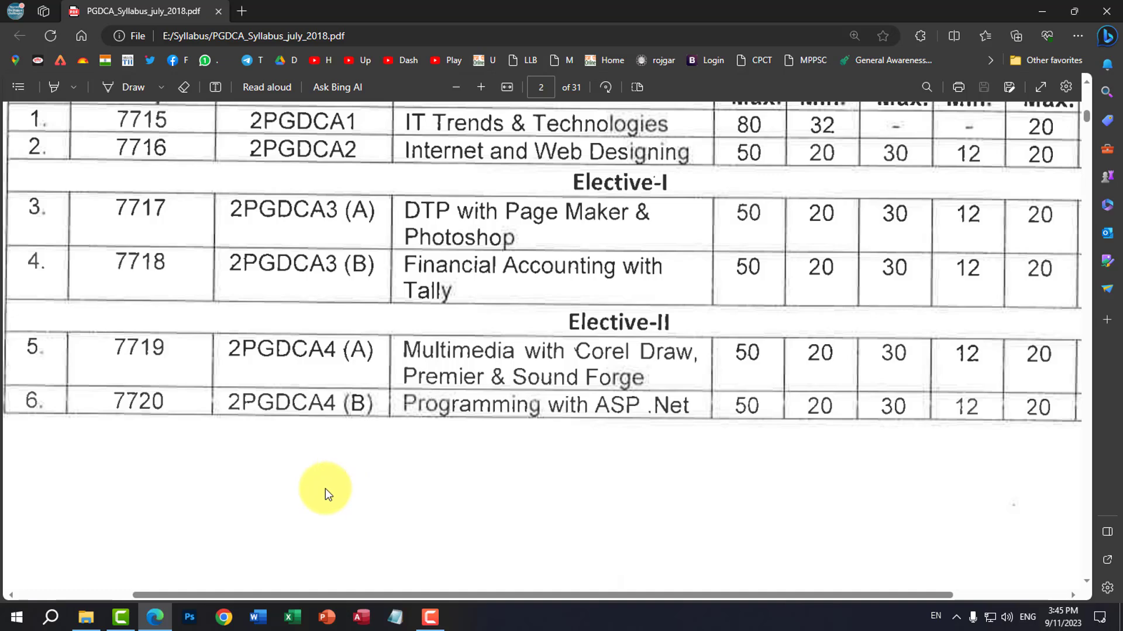
# - Search the Start menu for 'adobe', launch Premiere Pro 2021, and dismiss the compatibility report
pyautogui.click(15, 620)
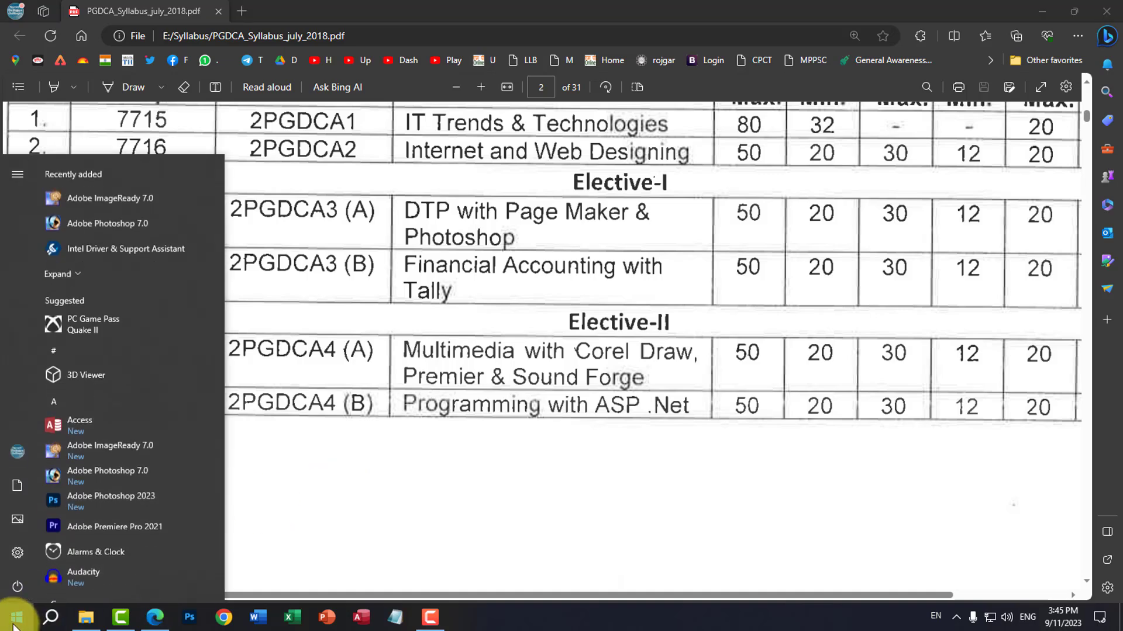
pyautogui.write('ado')
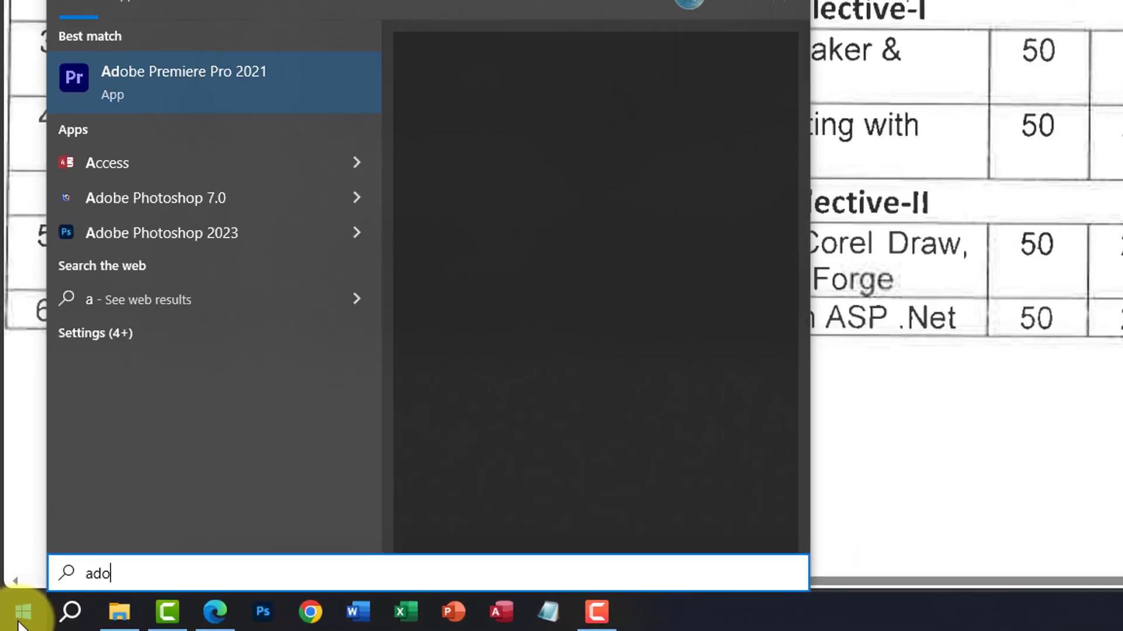
pyautogui.write('be')
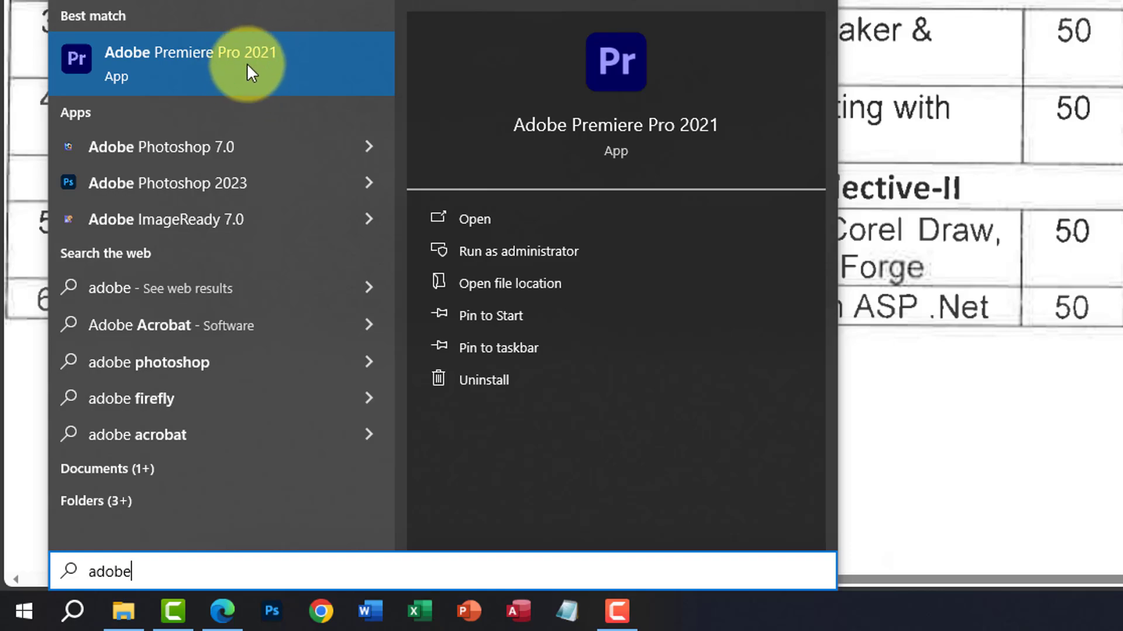
pyautogui.click(247, 62)
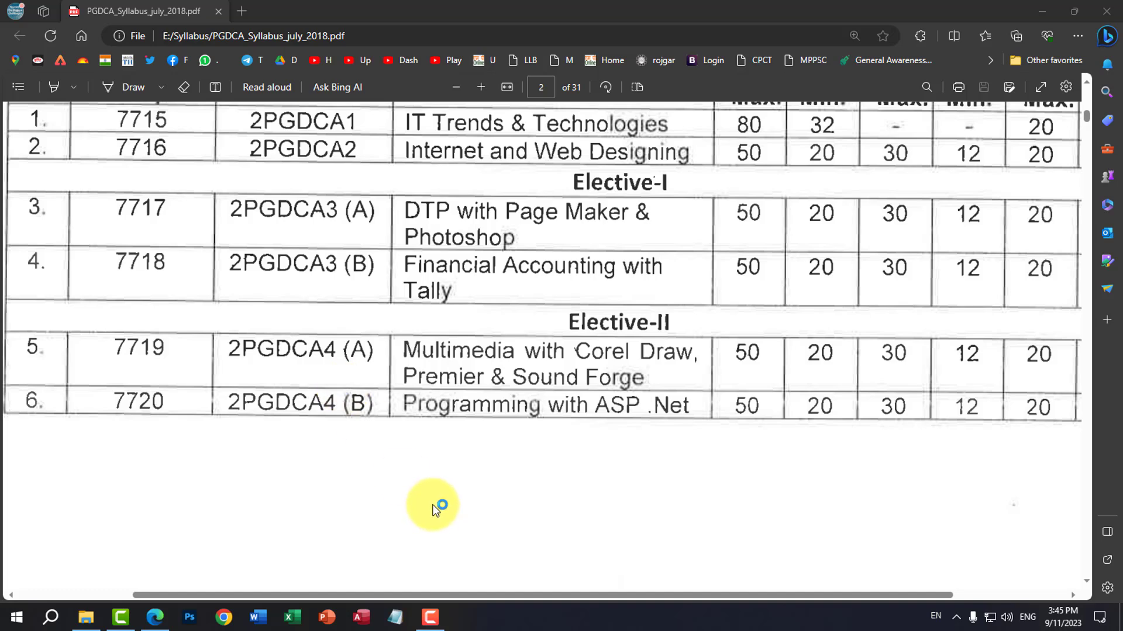
pyautogui.click(573, 455)
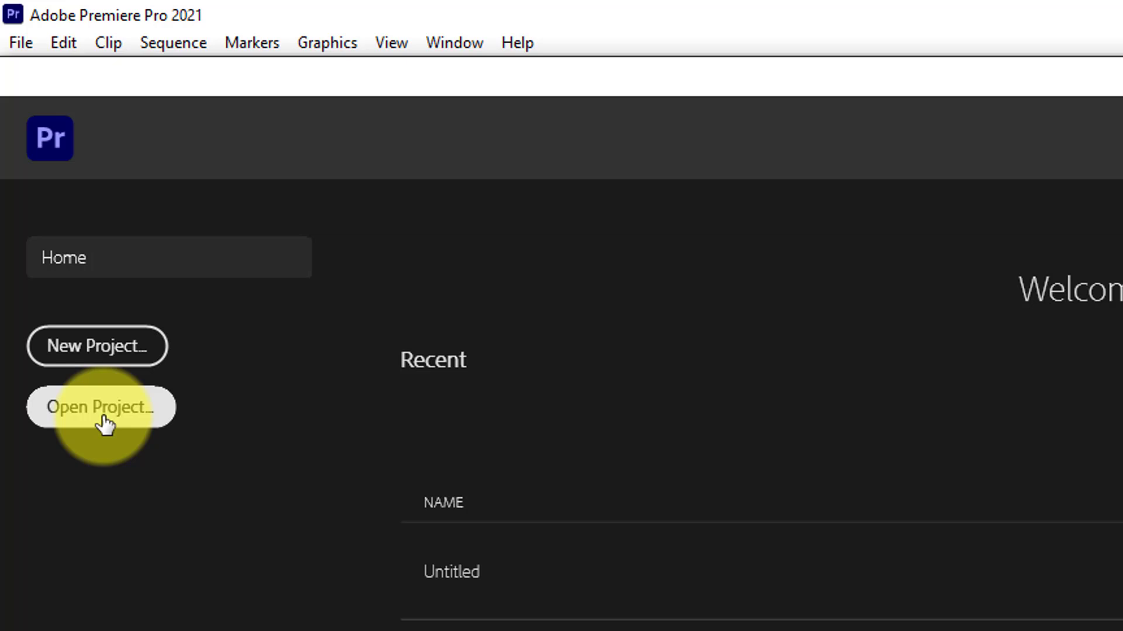
# - Create a new project named 'myvideo' with its location set to the Downloads folder
pyautogui.click(116, 354)
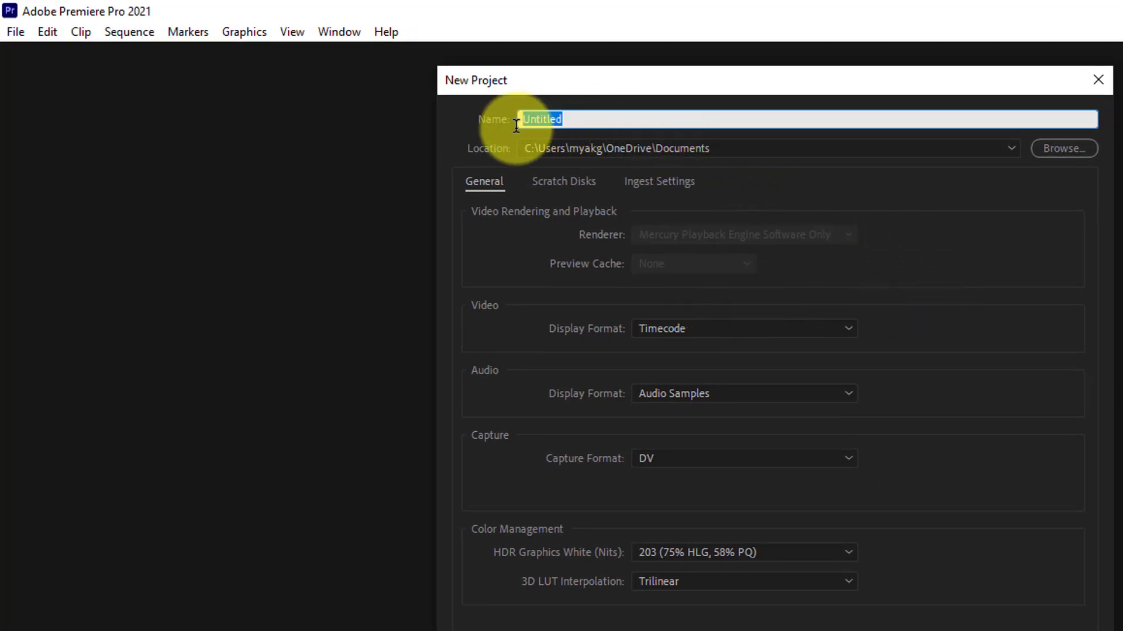
pyautogui.write('myv')
pyautogui.write('ideo')
pyautogui.click(595, 149)
pyautogui.click(819, 147)
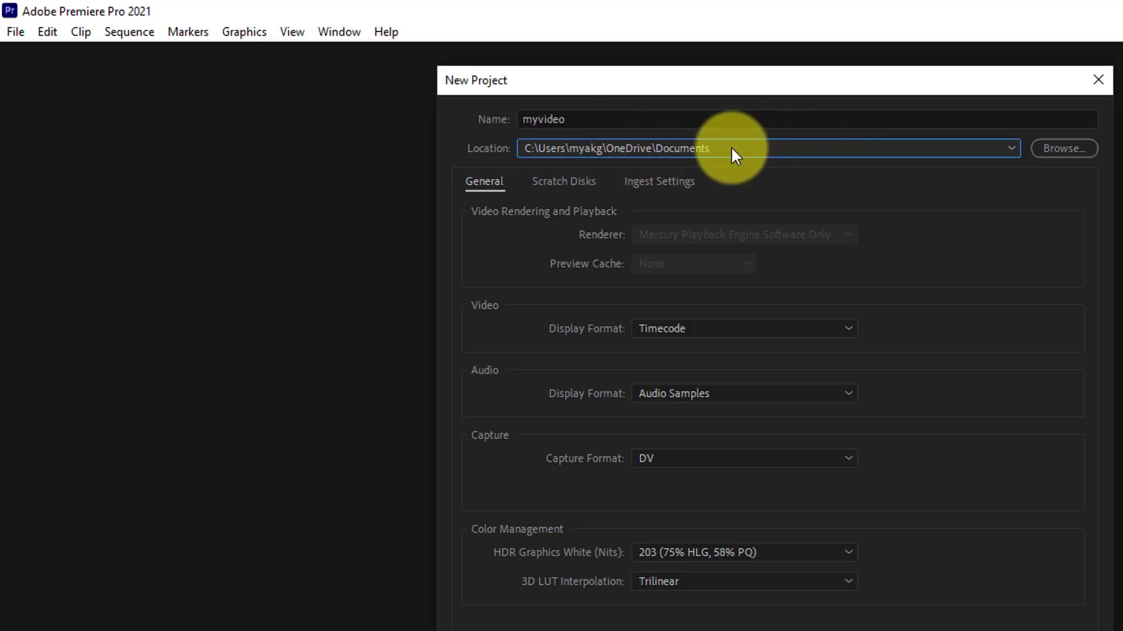
pyautogui.click(1063, 148)
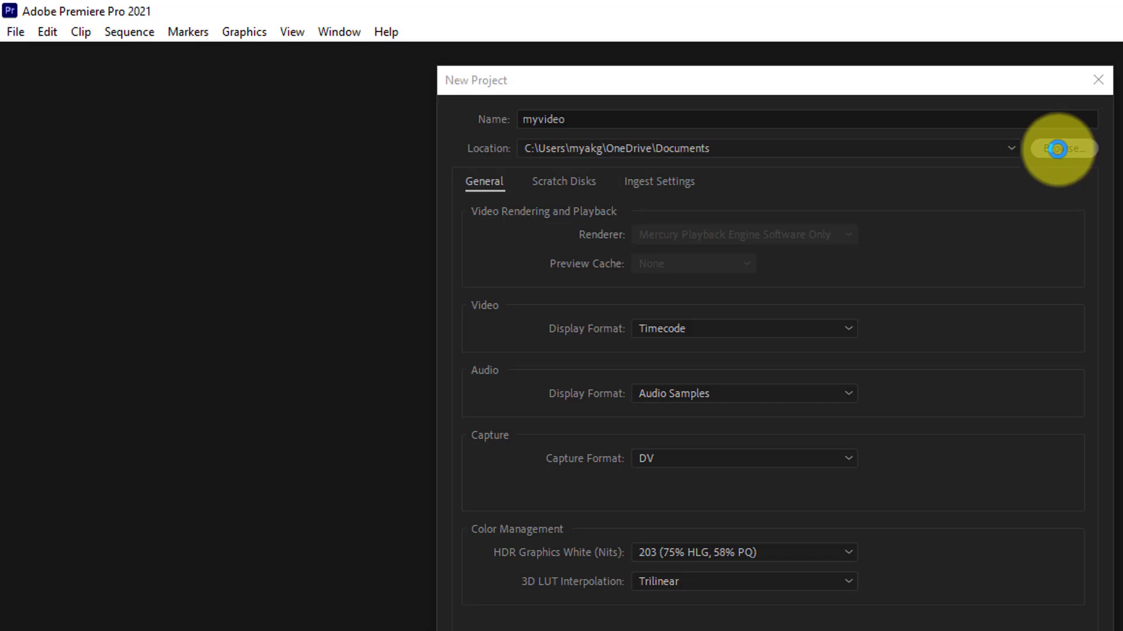
pyautogui.click(529, 261)
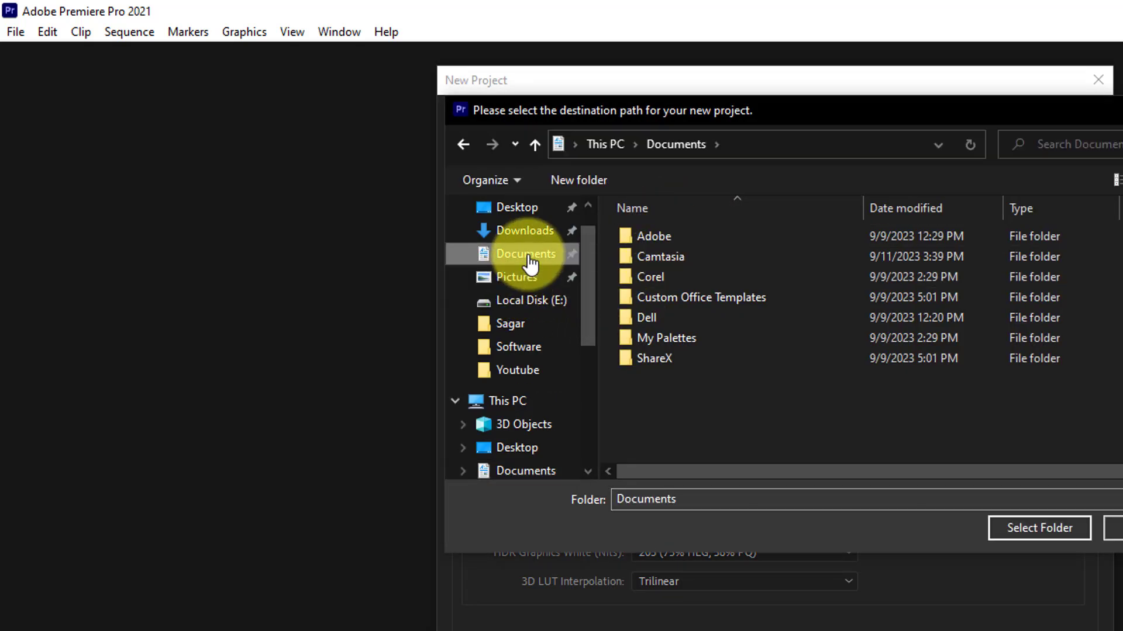
pyautogui.click(527, 237)
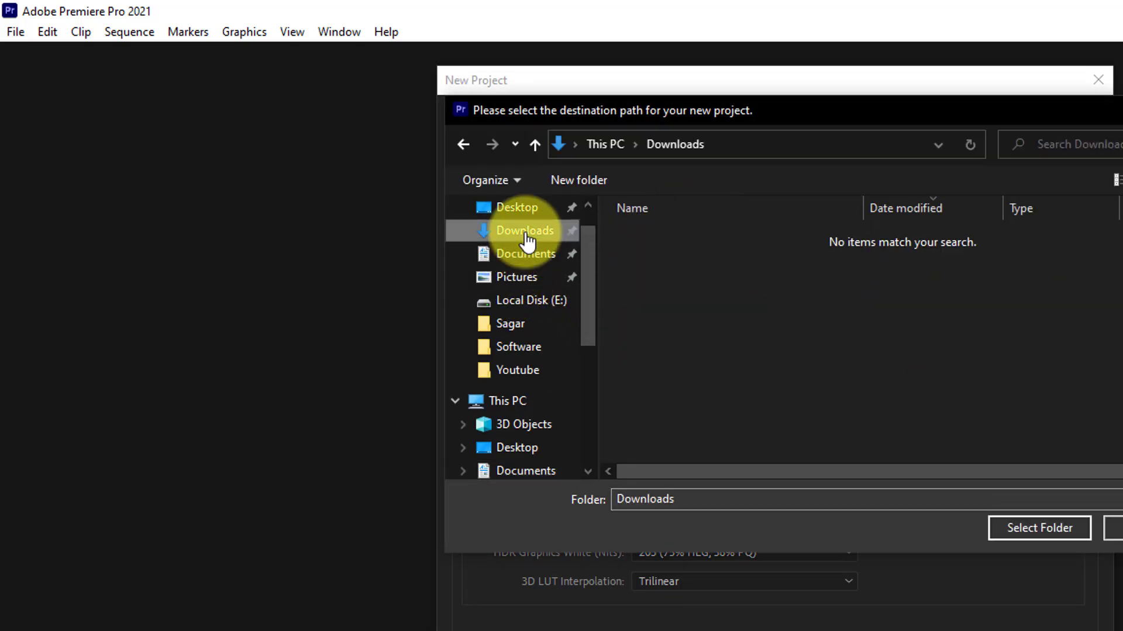
pyautogui.click(1012, 529)
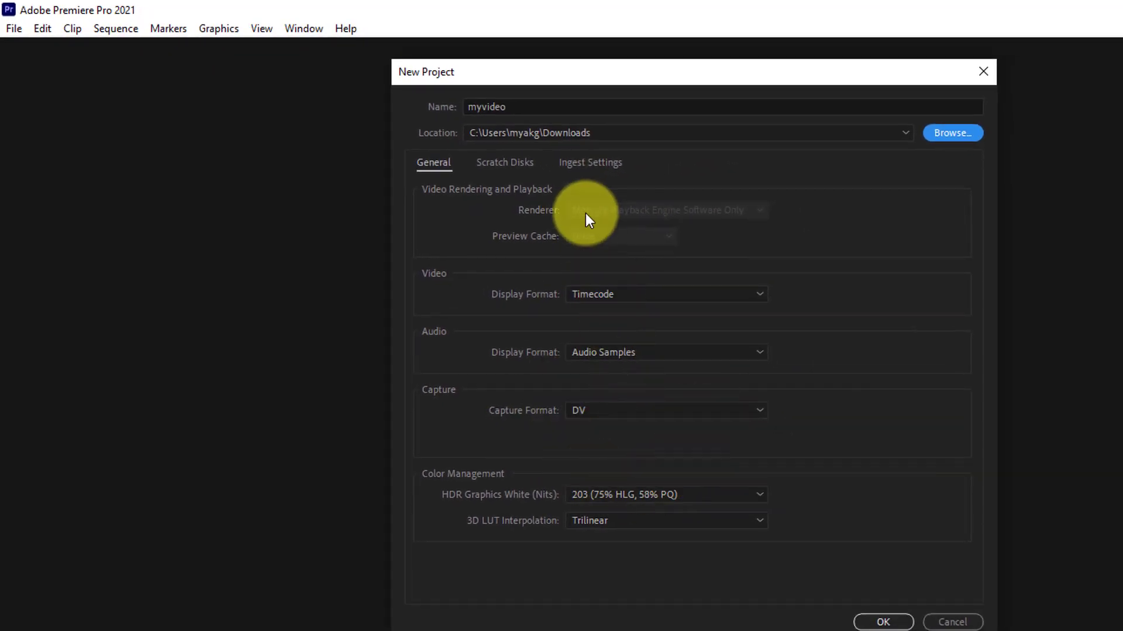
pyautogui.click(877, 624)
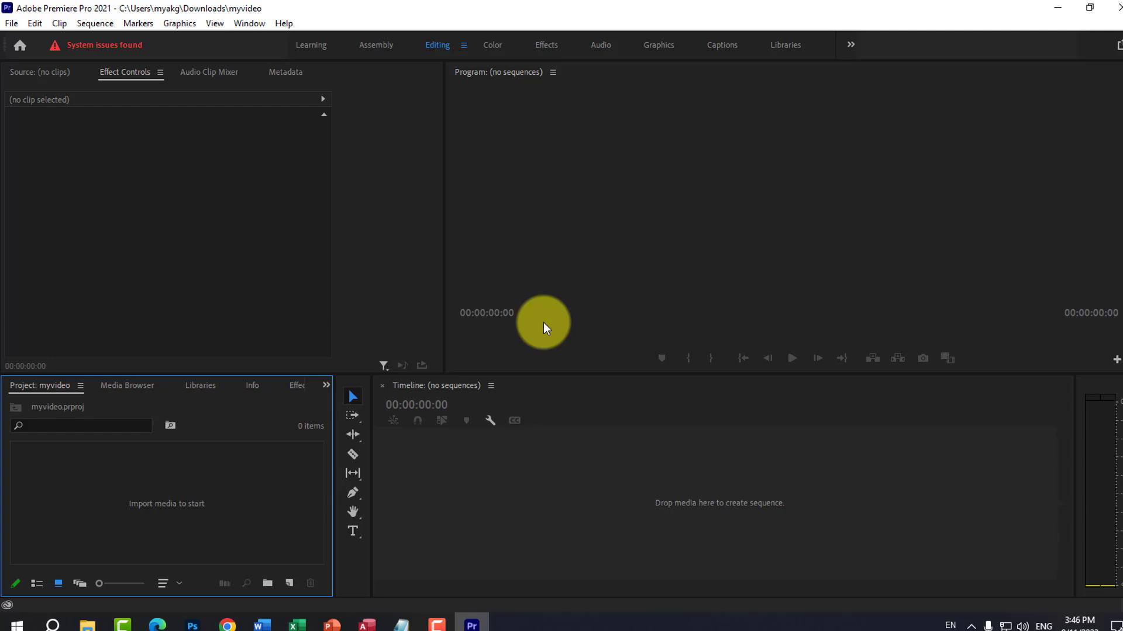
# - Activate the Effect Controls, Program monitor, Timeline and Project panels in the empty myvideo project
pyautogui.click(209, 251)
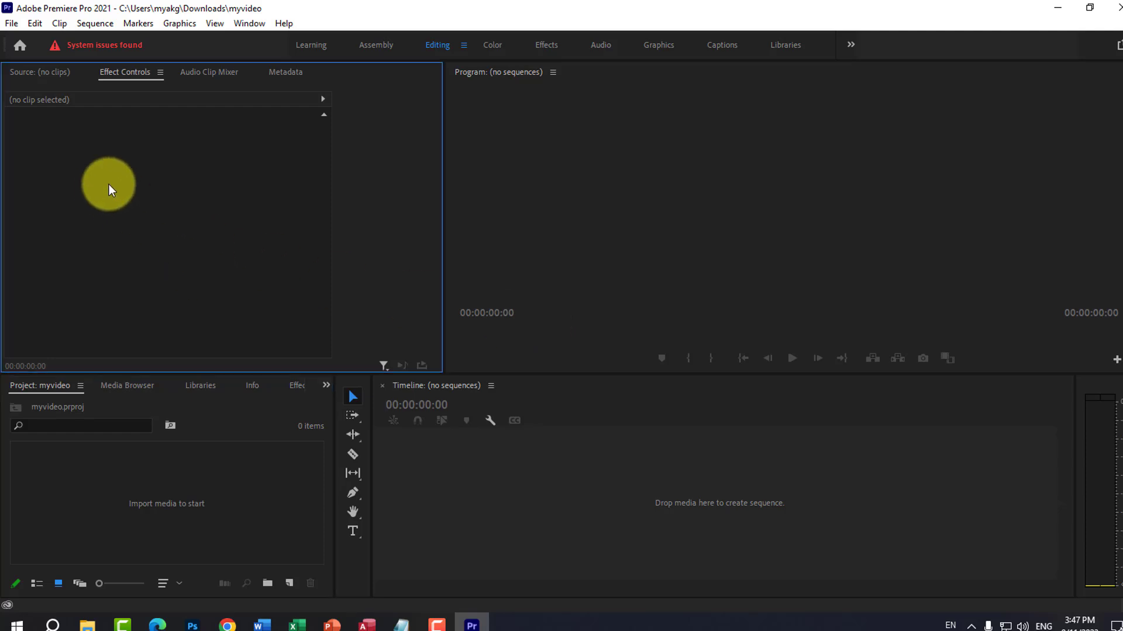
pyautogui.click(649, 170)
pyautogui.click(669, 520)
pyautogui.click(307, 515)
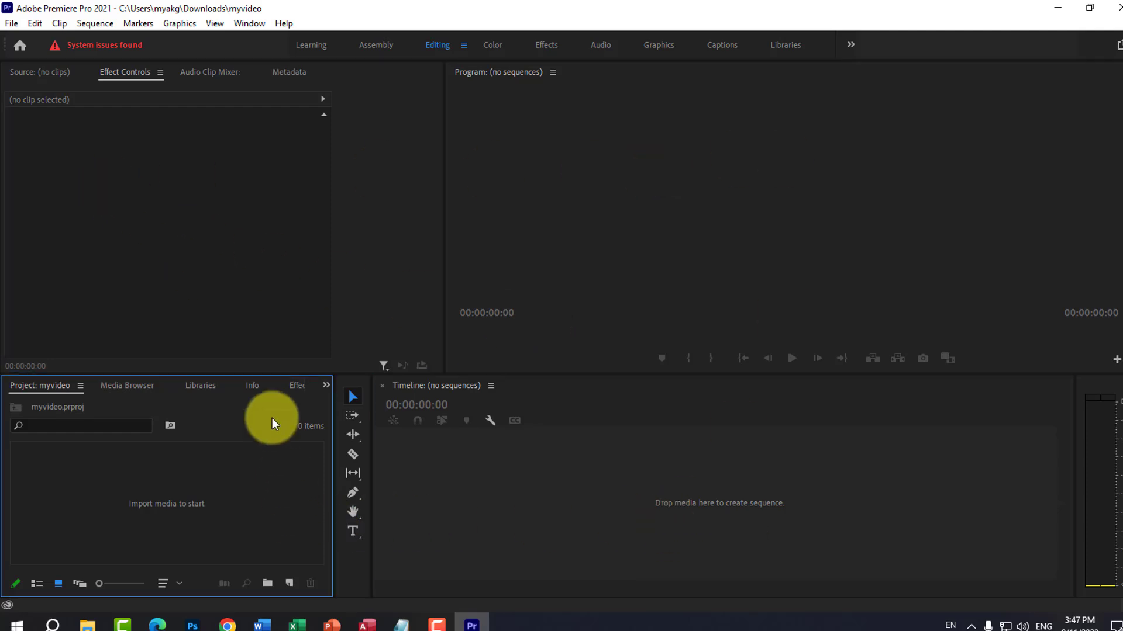
pyautogui.click(269, 318)
pyautogui.click(731, 286)
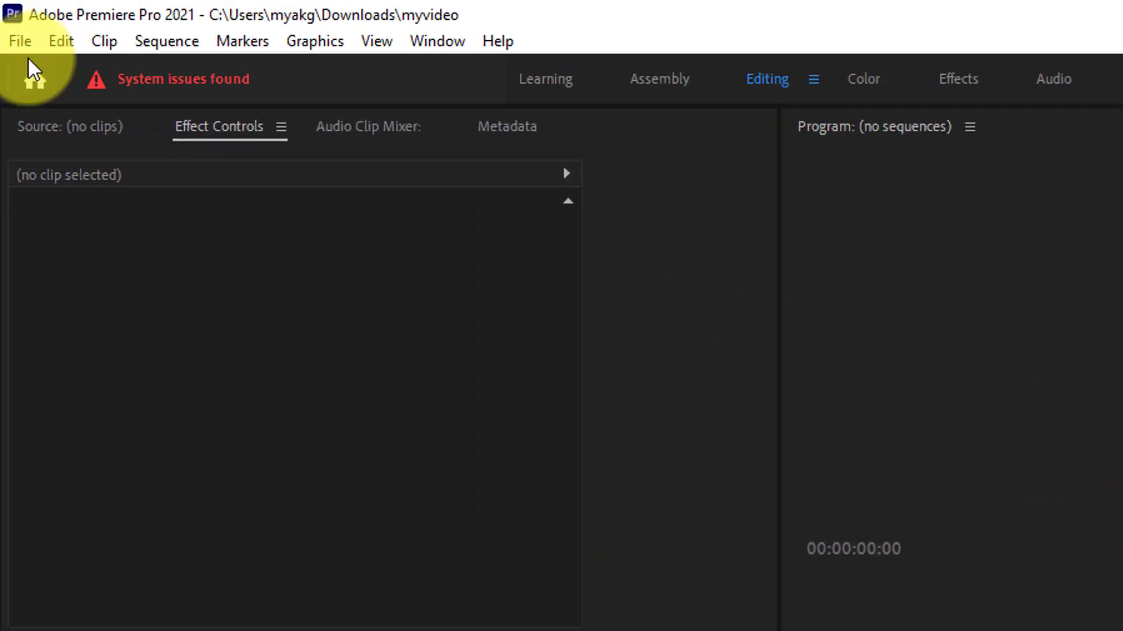
pyautogui.click(12, 25)
pyautogui.moveTo(55, 25)
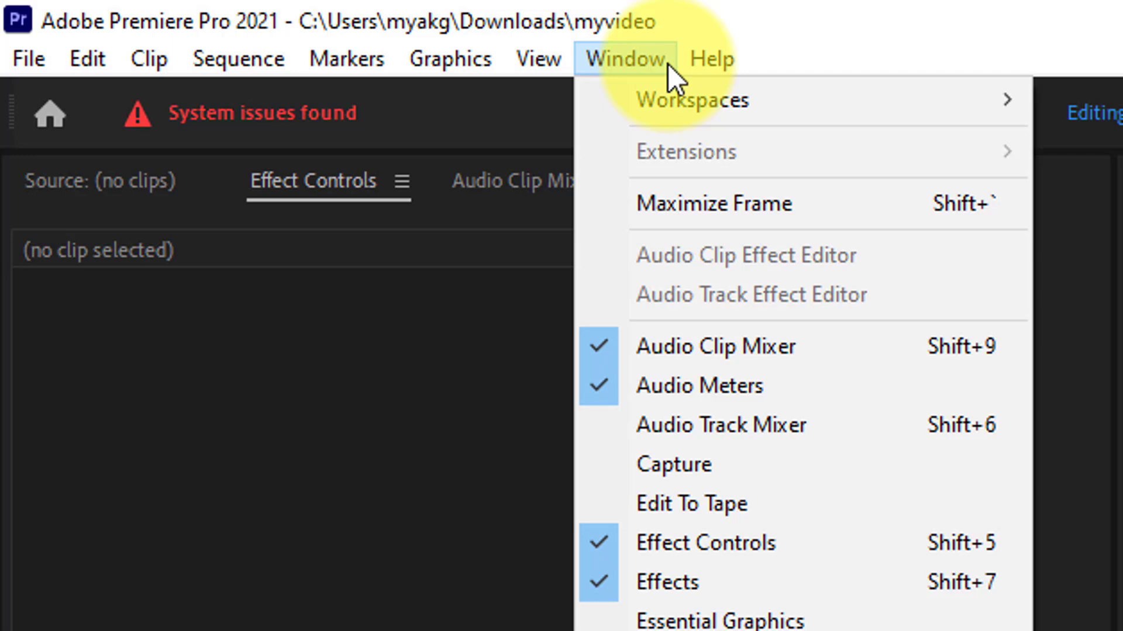
pyautogui.moveTo(719, 62)
pyautogui.click(836, 21)
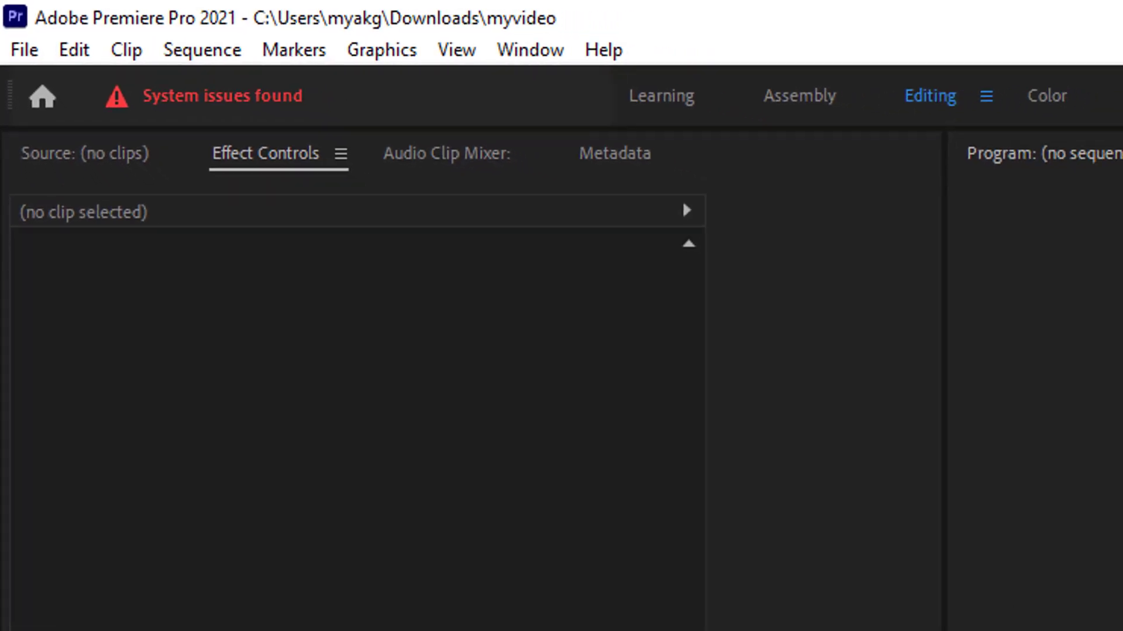
pyautogui.click(35, 55)
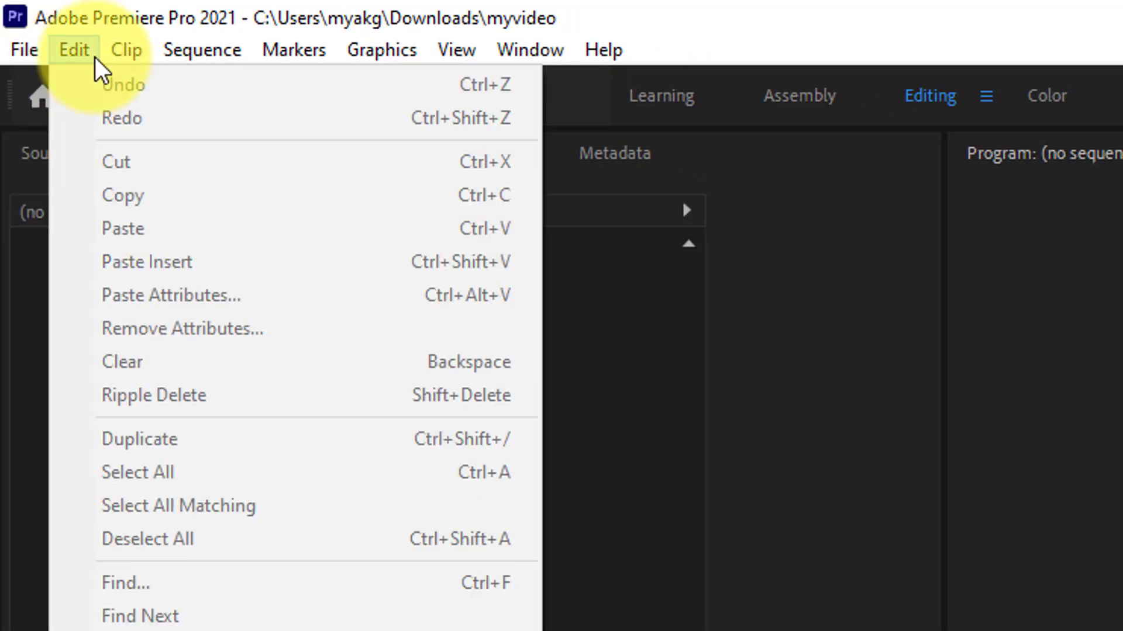
pyautogui.moveTo(19, 58)
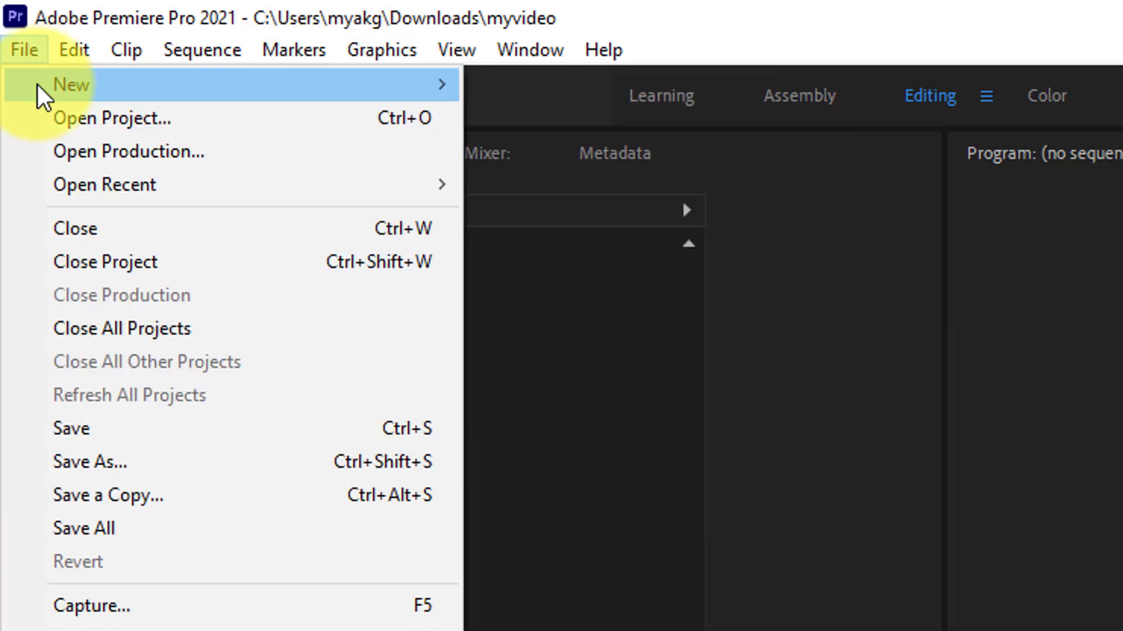
pyautogui.moveTo(79, 96)
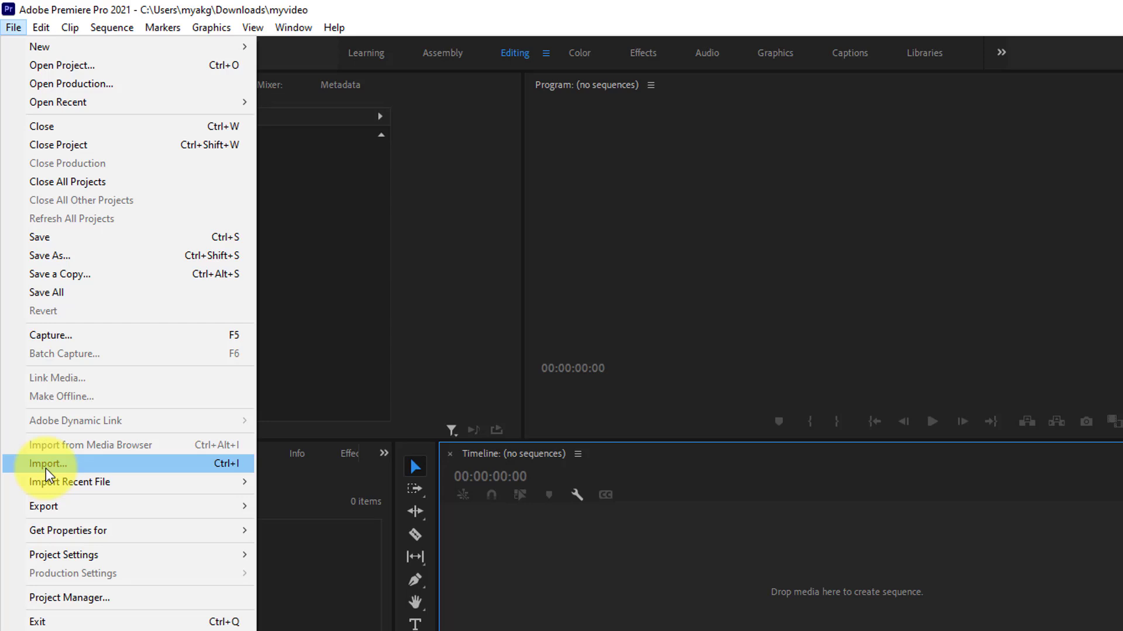
pyautogui.moveTo(70, 510)
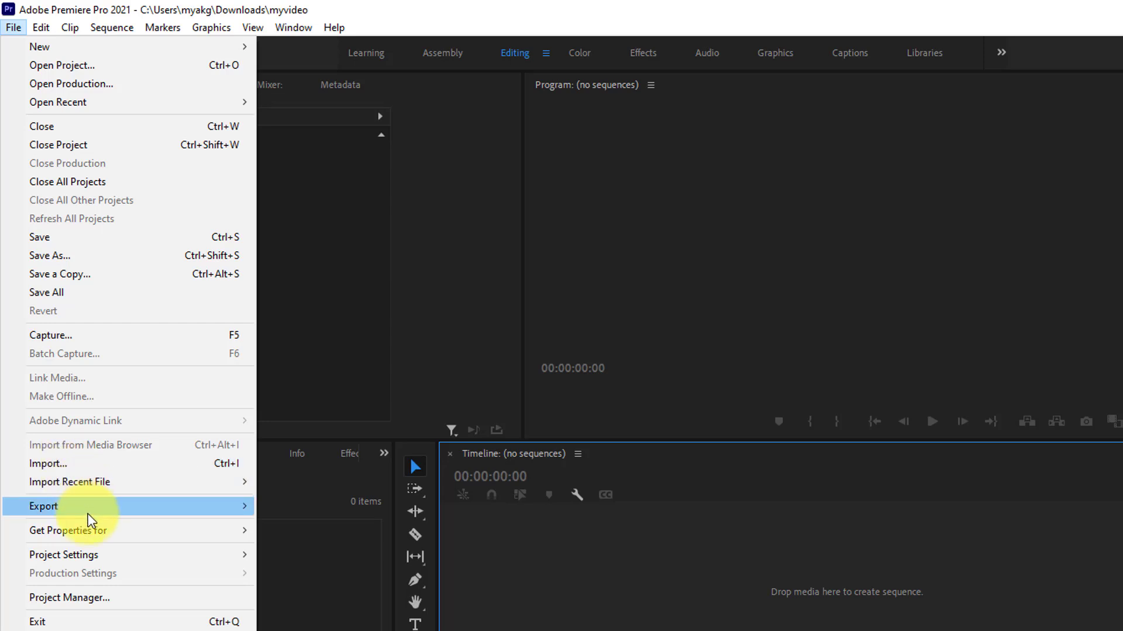
pyautogui.press('Escape')
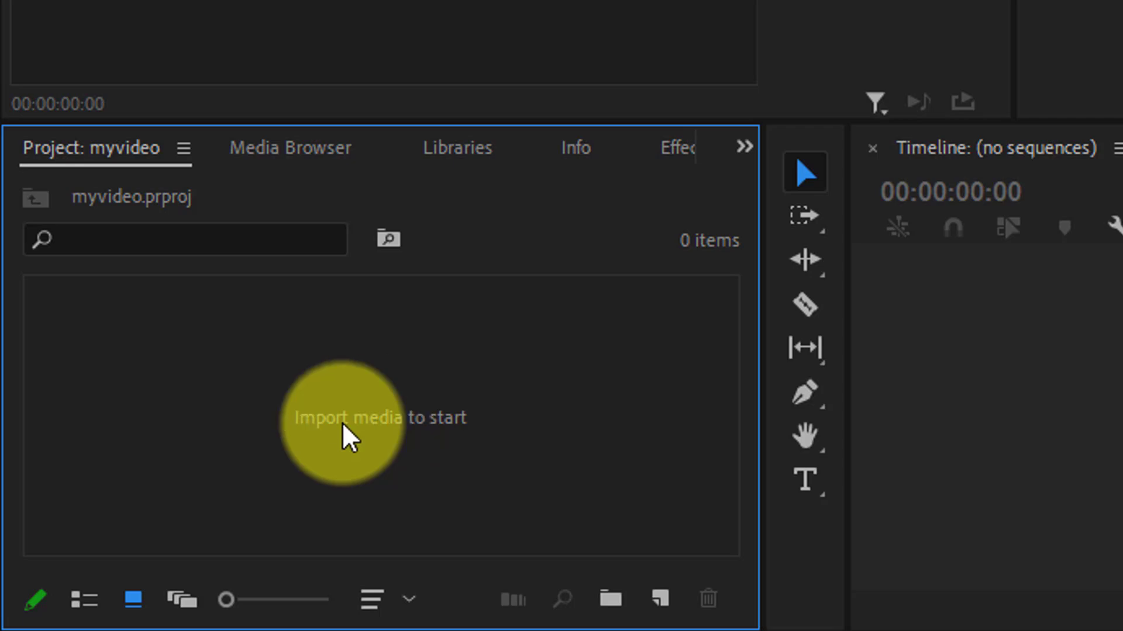
# - Bring up the Import dialog from the empty Project panel
pyautogui.click(11, 24)
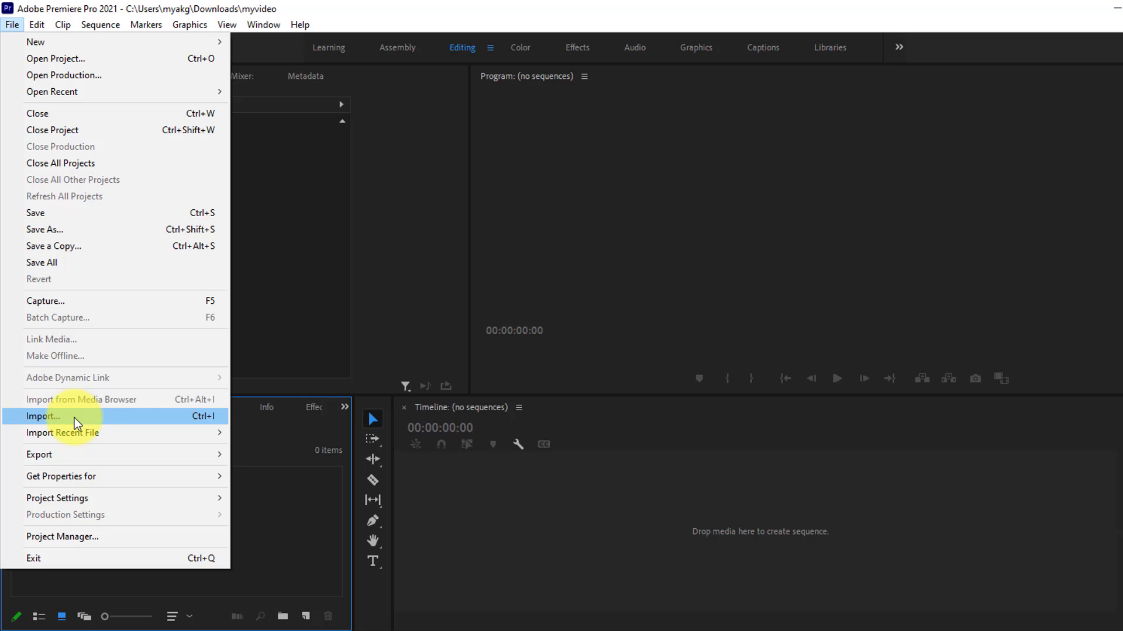
pyautogui.click(235, 513)
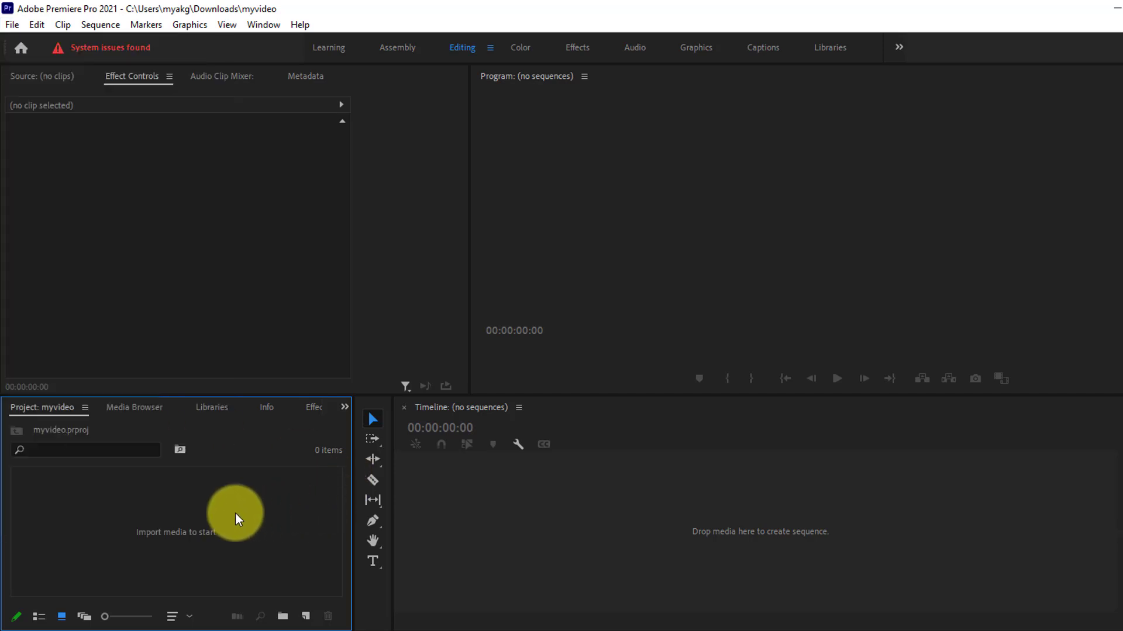
pyautogui.doubleClick(176, 528)
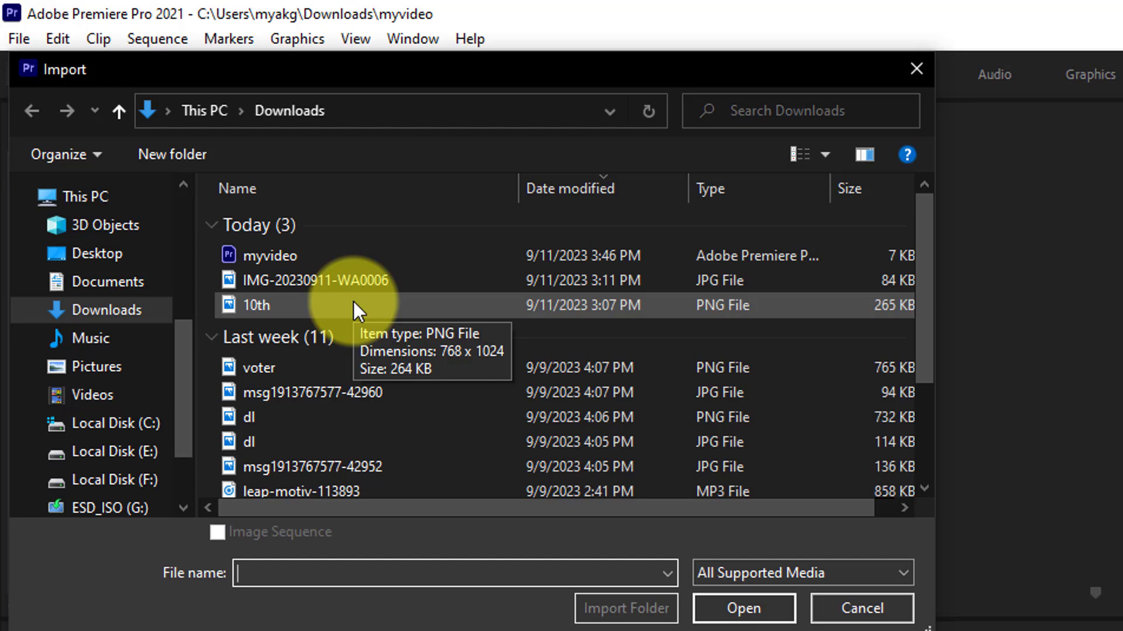
# - Select the five files from typical-trap through video (1080p) in Downloads and import them
pyautogui.scroll(-2, 277, 405)
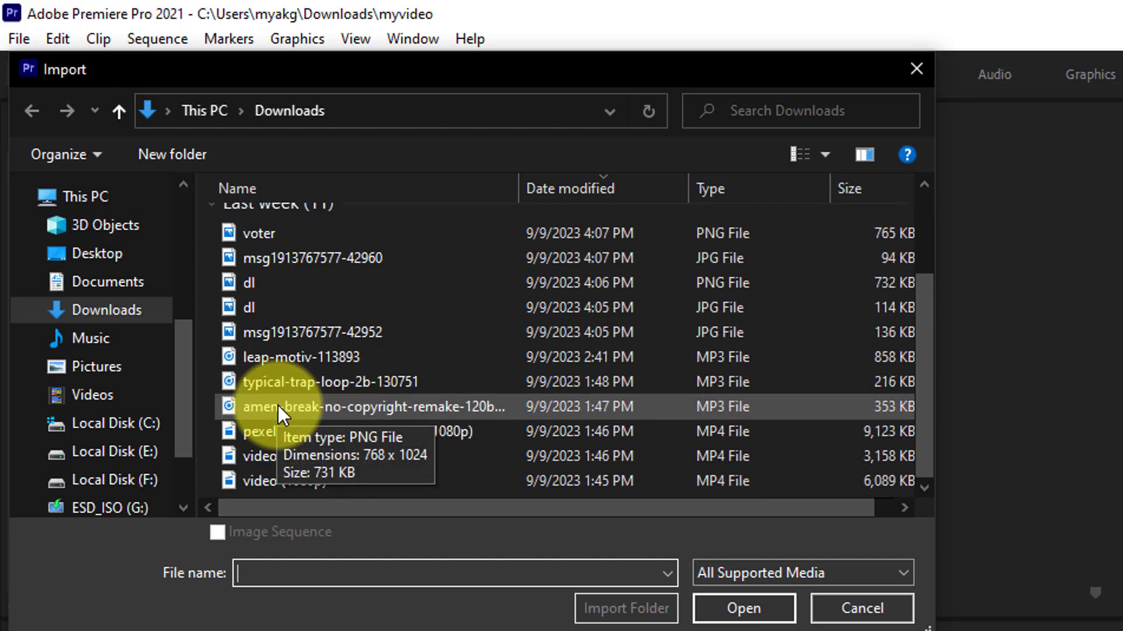
pyautogui.click(317, 457)
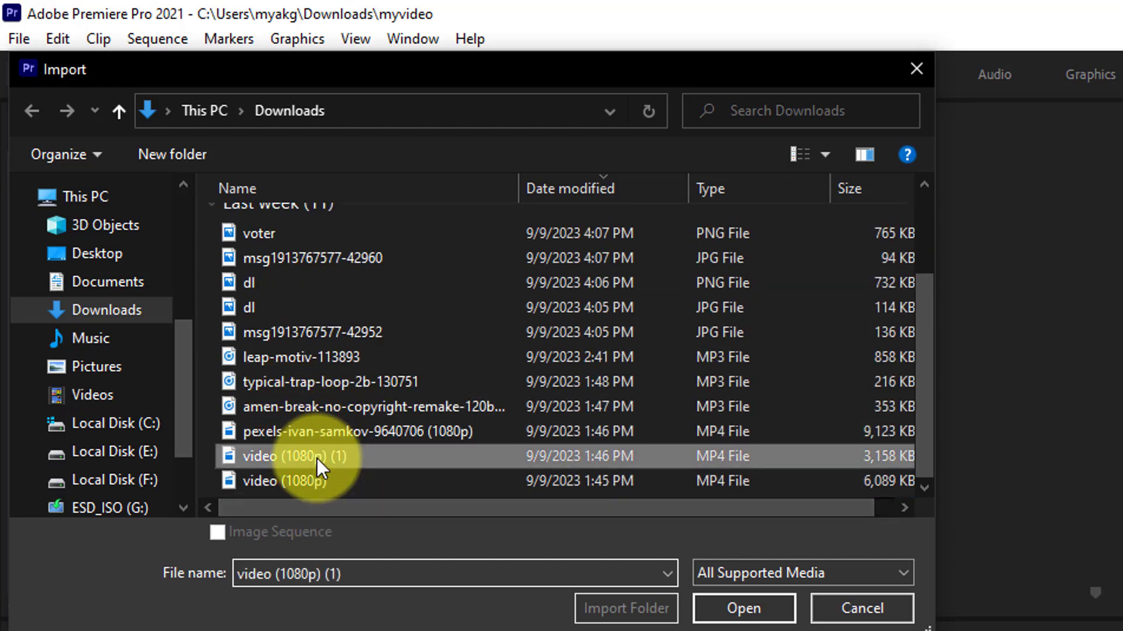
pyautogui.keyDown('shift'); pyautogui.click(306, 481); pyautogui.keyUp('shift')
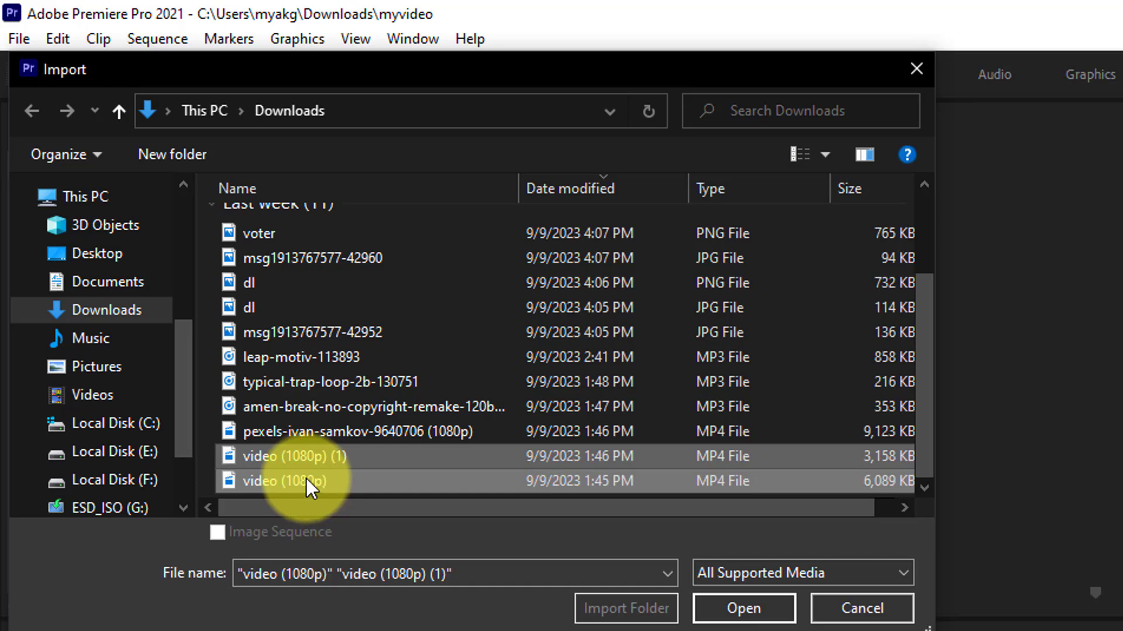
pyautogui.click(325, 410)
pyautogui.click(325, 431)
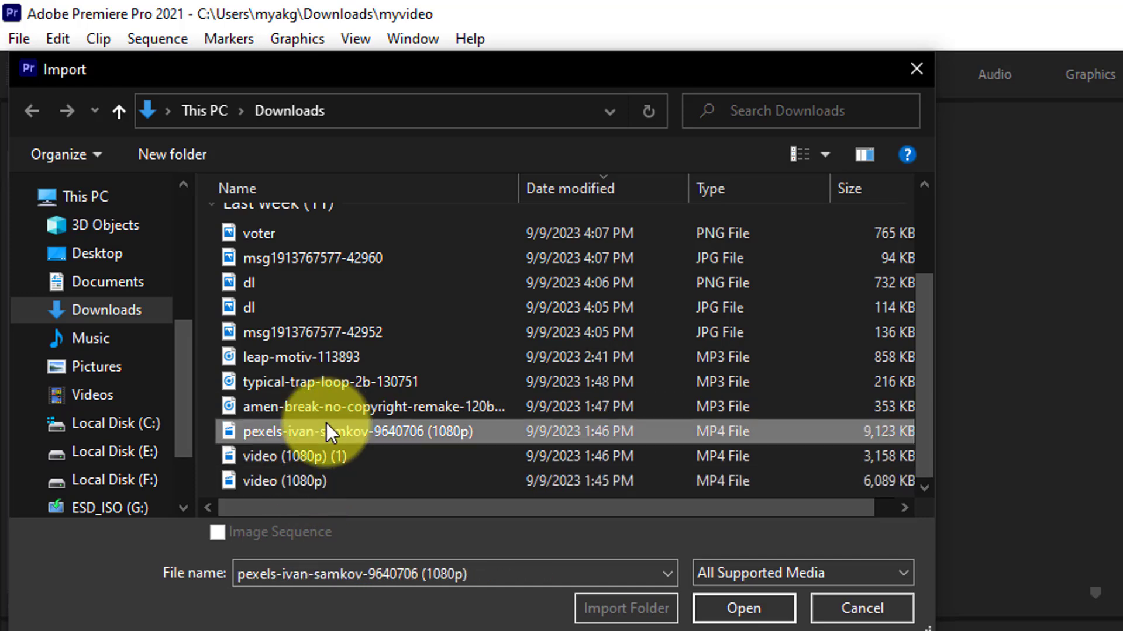
pyautogui.click(301, 407)
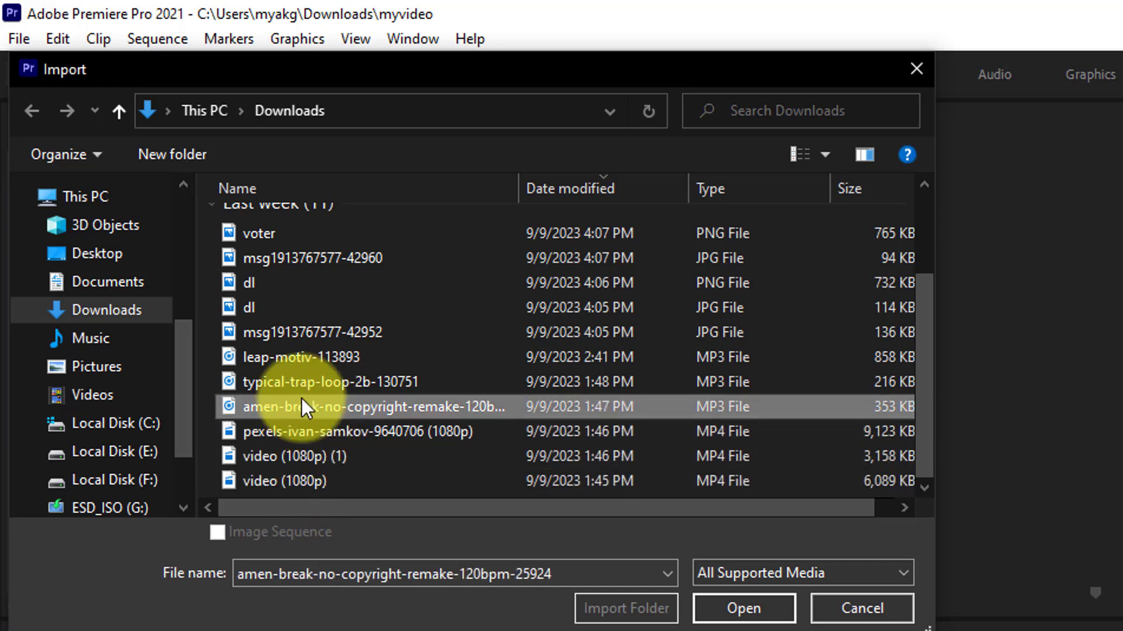
pyautogui.click(298, 386)
pyautogui.keyDown('shift'); pyautogui.click(309, 474); pyautogui.keyUp('shift')
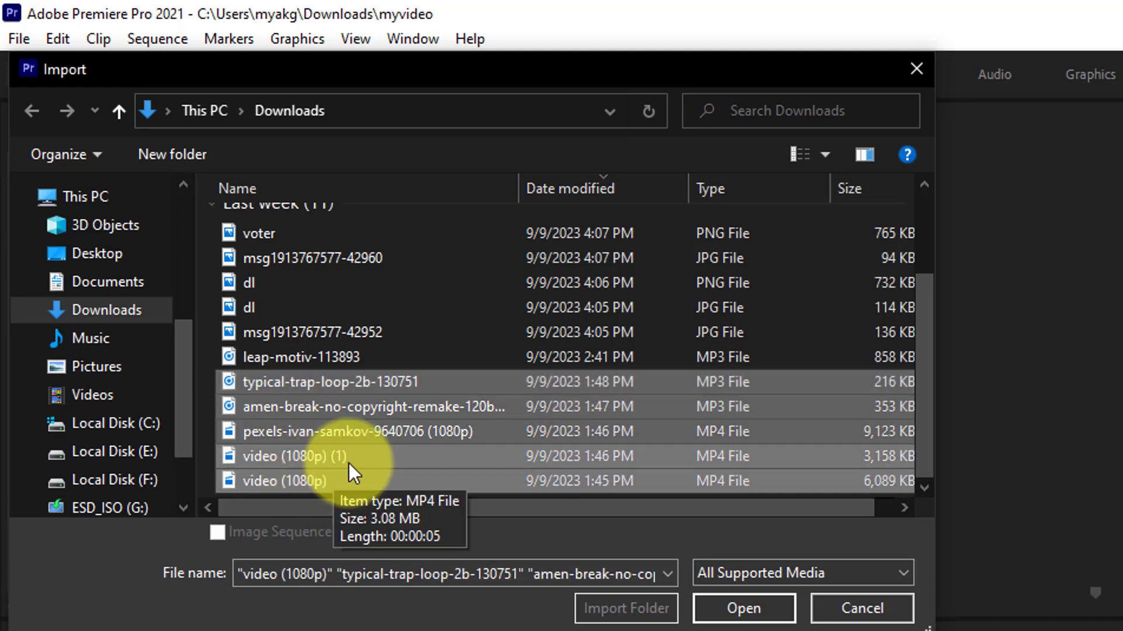
pyautogui.click(735, 613)
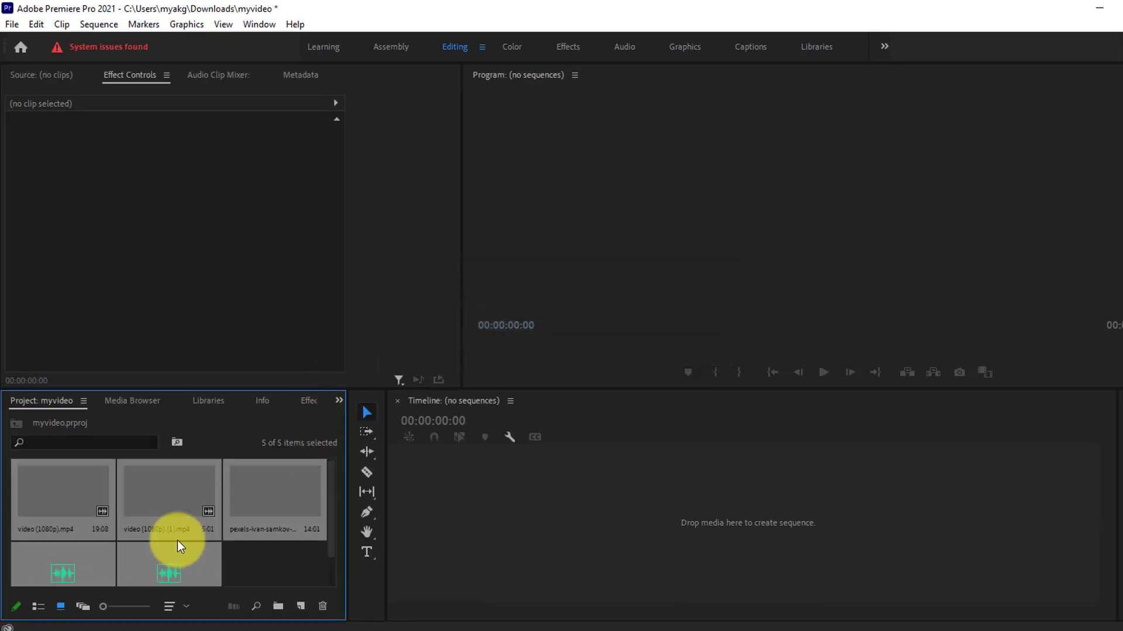
# - Check the imported clips, selecting video (1080p).mp4 and the pexels-ivan-samkov clip, then deselect
pyautogui.click(251, 558)
pyautogui.click(65, 501)
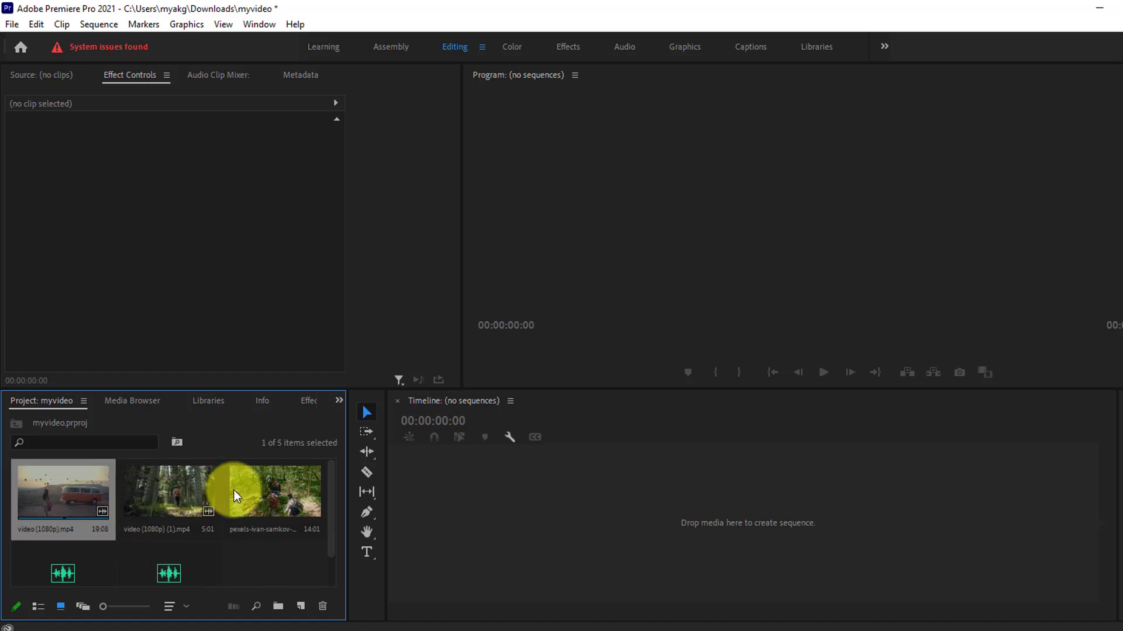
pyautogui.click(264, 496)
pyautogui.scroll(-1, 170, 517)
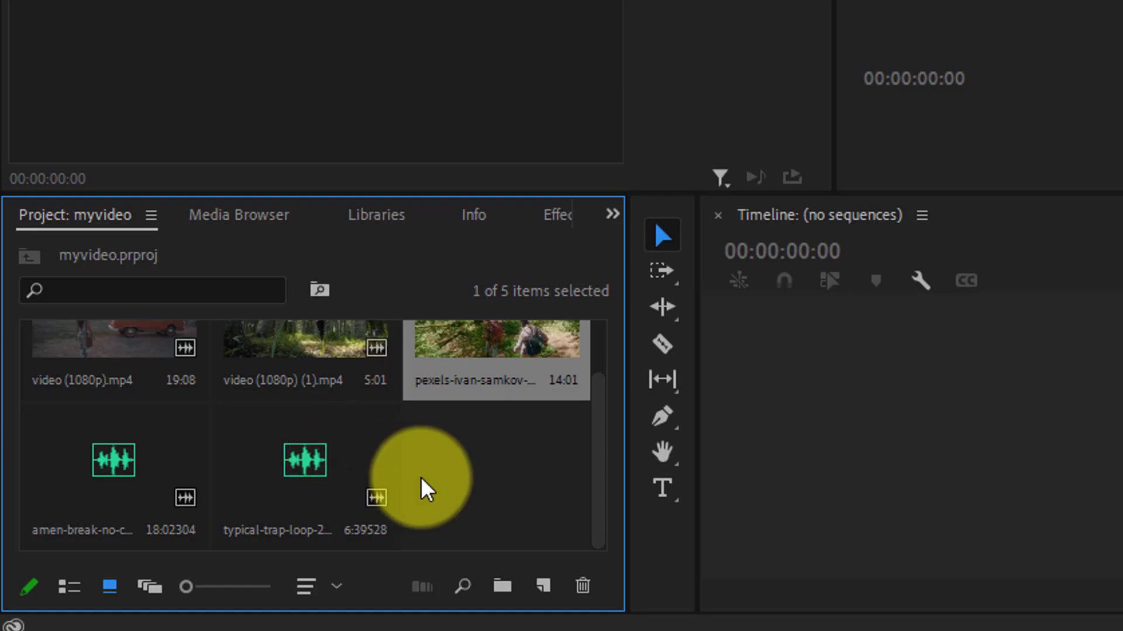
pyautogui.click(467, 500)
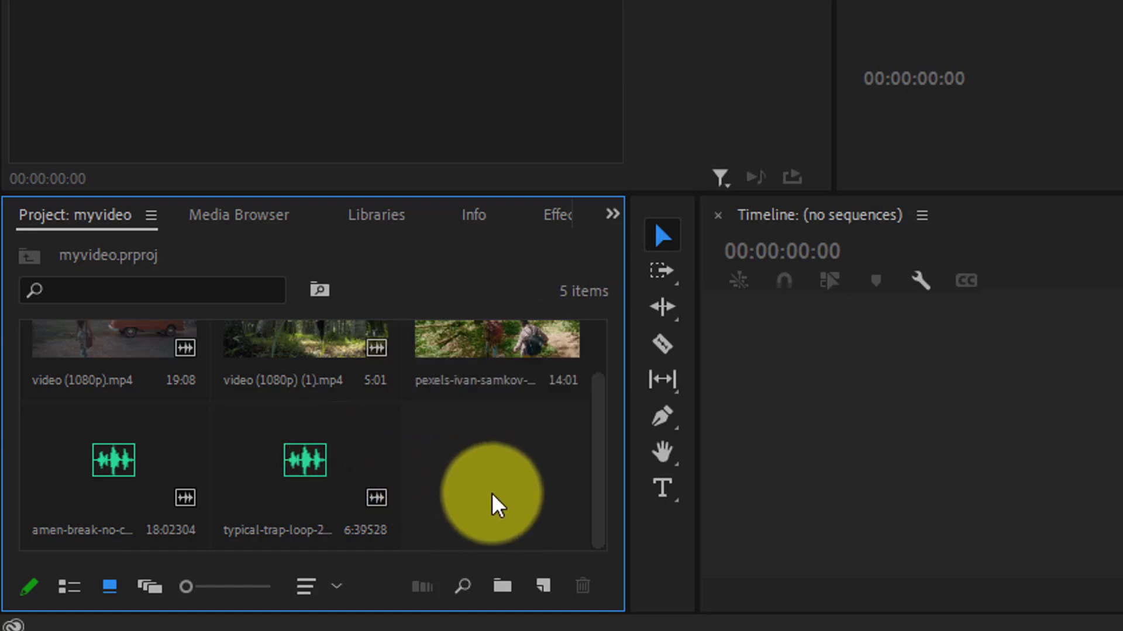
# - Load the pexels-ivan-samkov forest clip in the Source monitor and cue it to 00:00:01:12
pyautogui.scroll(2, 263, 459)
pyautogui.doubleClick(488, 380)
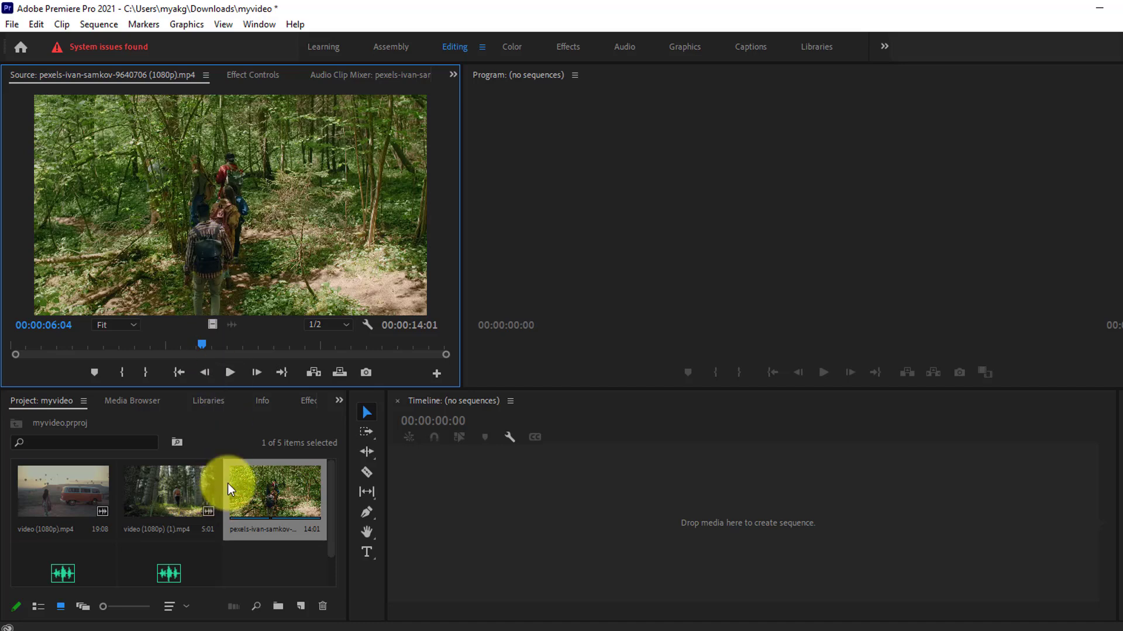
pyautogui.scroll(-1, 146, 514)
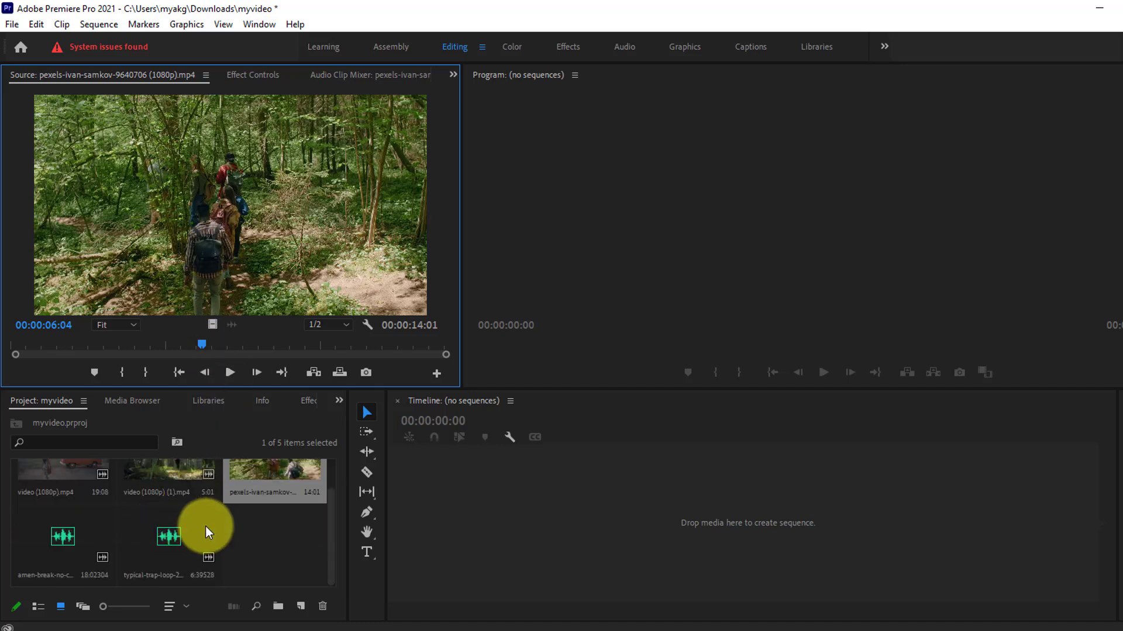
pyautogui.scroll(1, 298, 507)
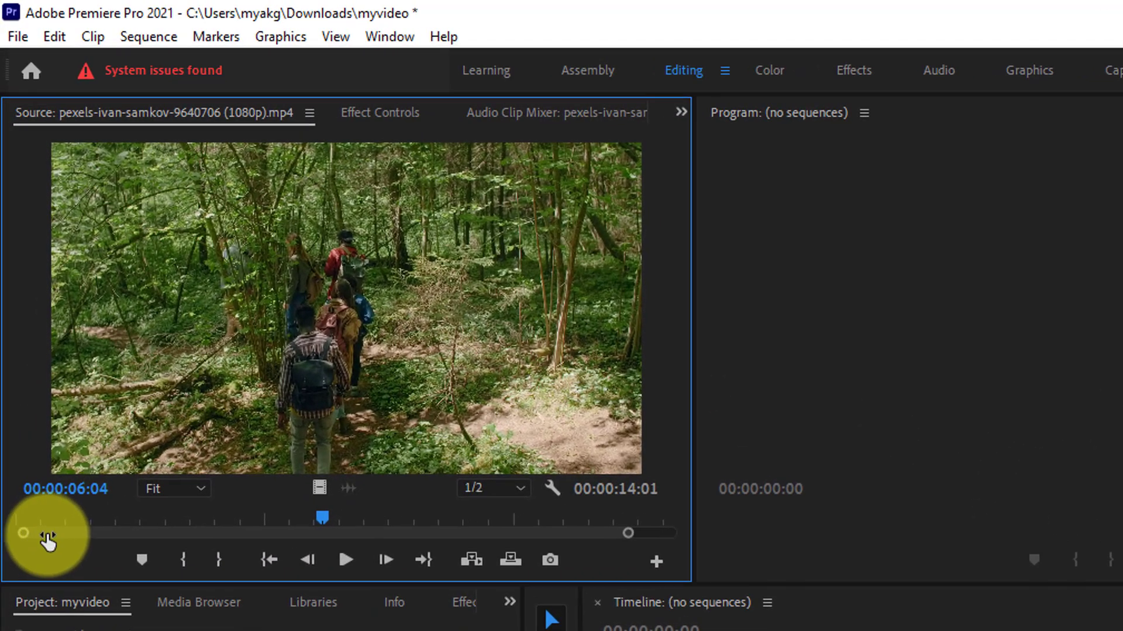
pyautogui.moveTo(48, 542); pyautogui.dragTo(55, 539)
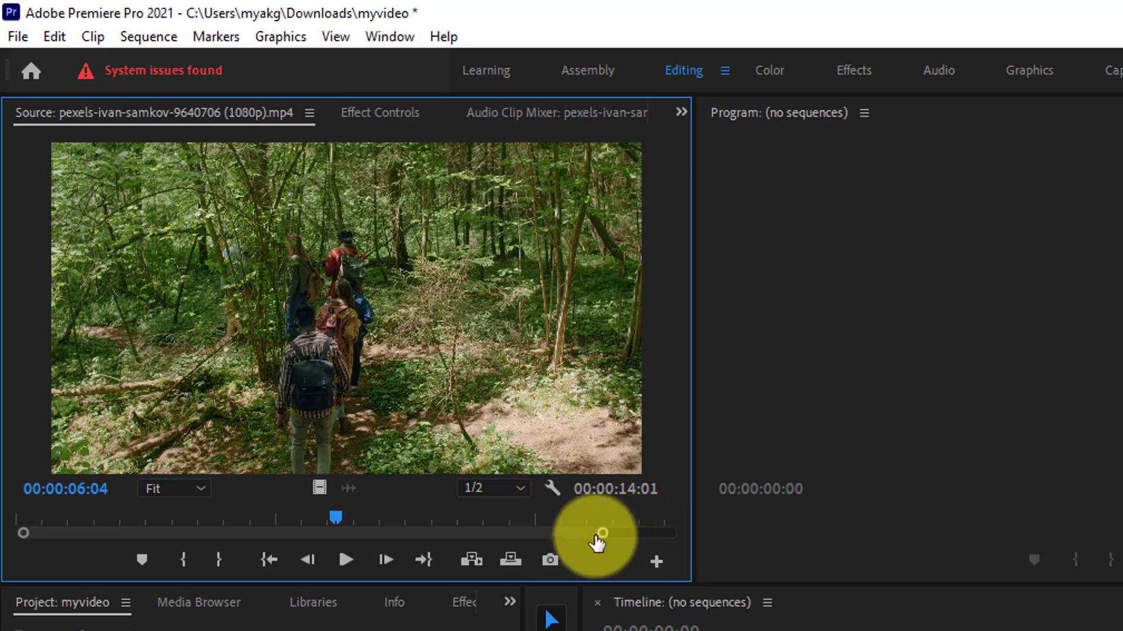
pyautogui.moveTo(602, 534); pyautogui.dragTo(671, 533)
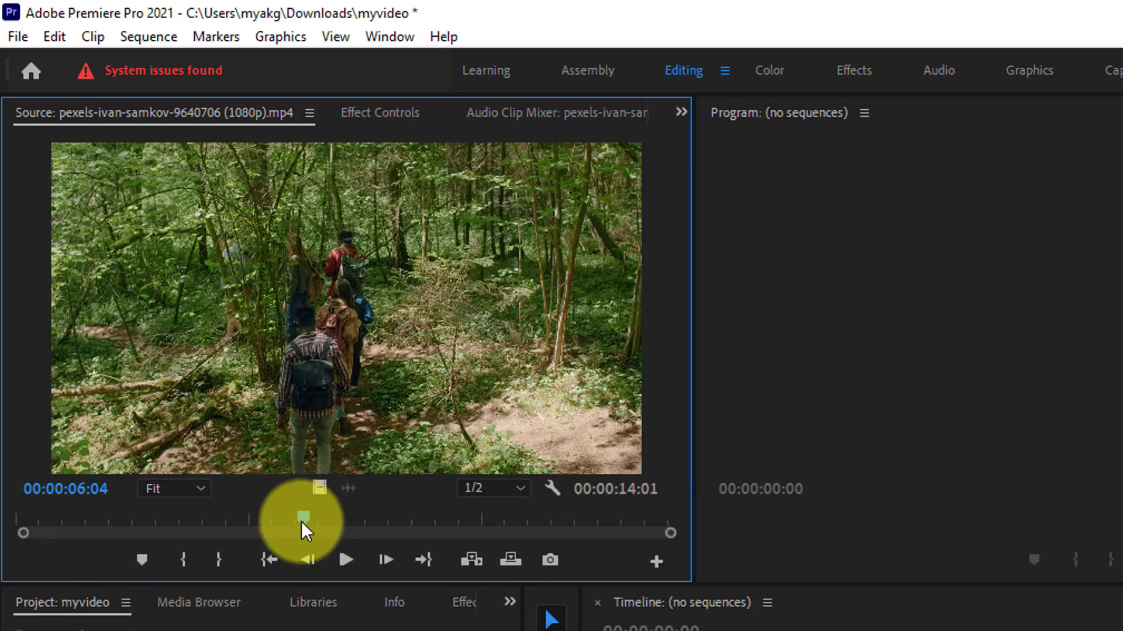
pyautogui.moveTo(302, 519)
pyautogui.mouseDown()
pyautogui.moveTo(88, 533)
pyautogui.moveTo(20, 525)
pyautogui.moveTo(667, 518)
pyautogui.moveTo(83, 520)
pyautogui.mouseUp()
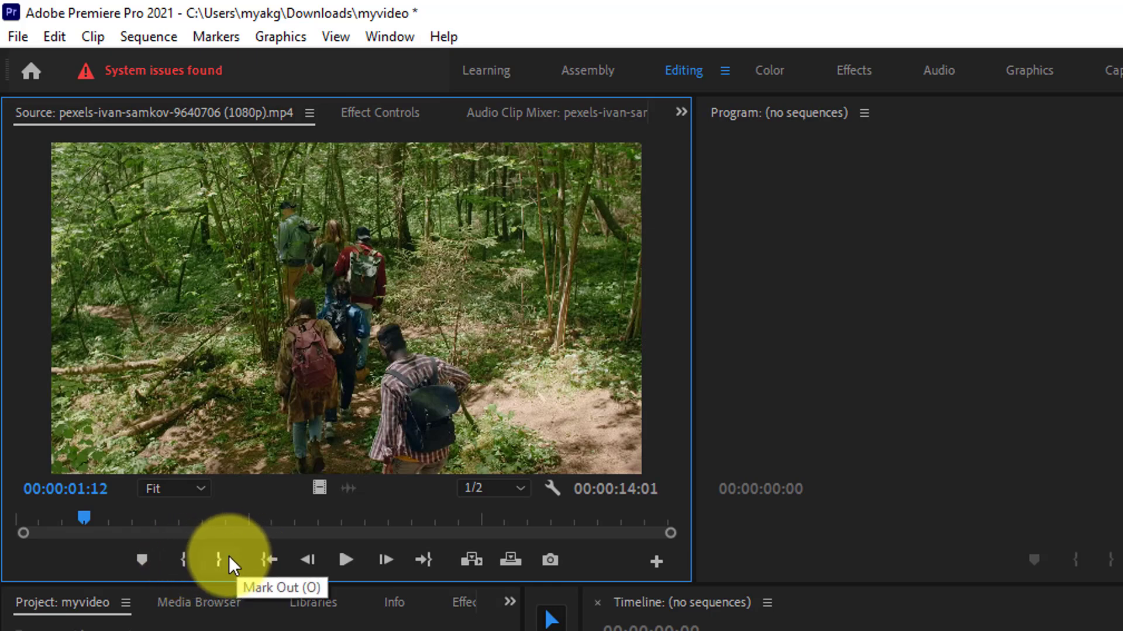
# - Set the forest clip's In point at 00:00:01:12 and Out point at 00:00:12:21
pyautogui.click(176, 566)
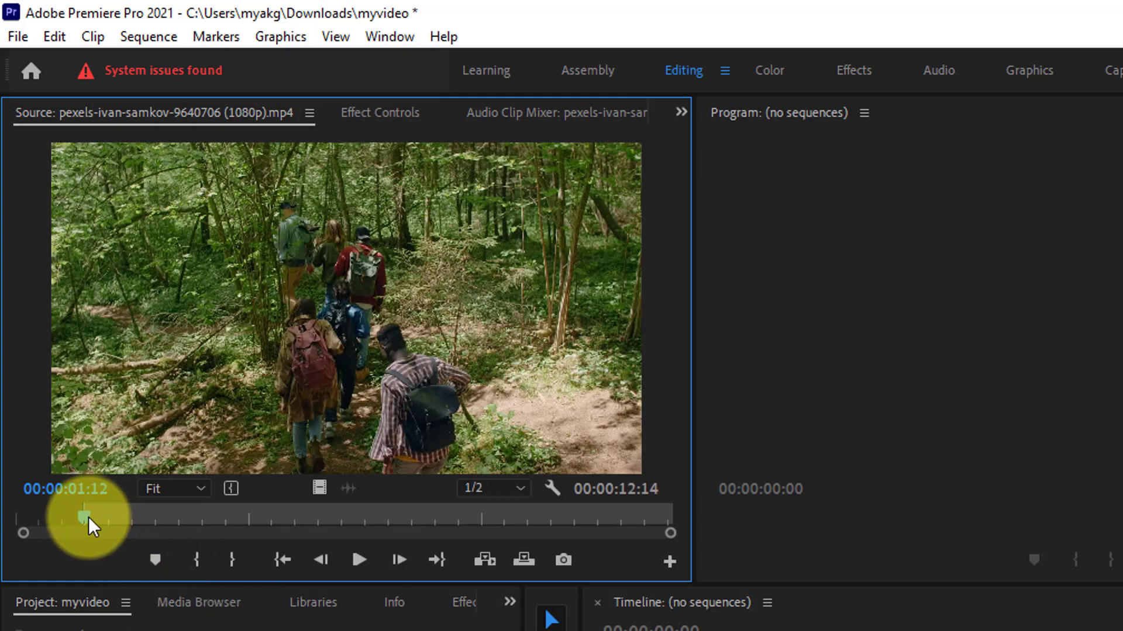
pyautogui.moveTo(92, 517); pyautogui.dragTo(620, 528)
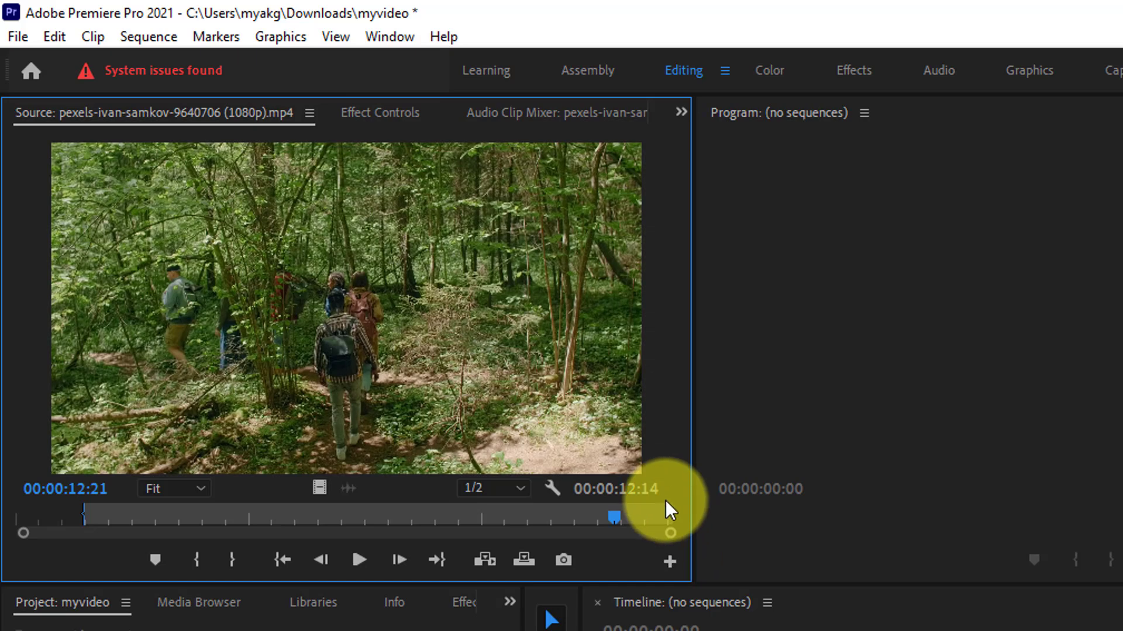
pyautogui.click(232, 561)
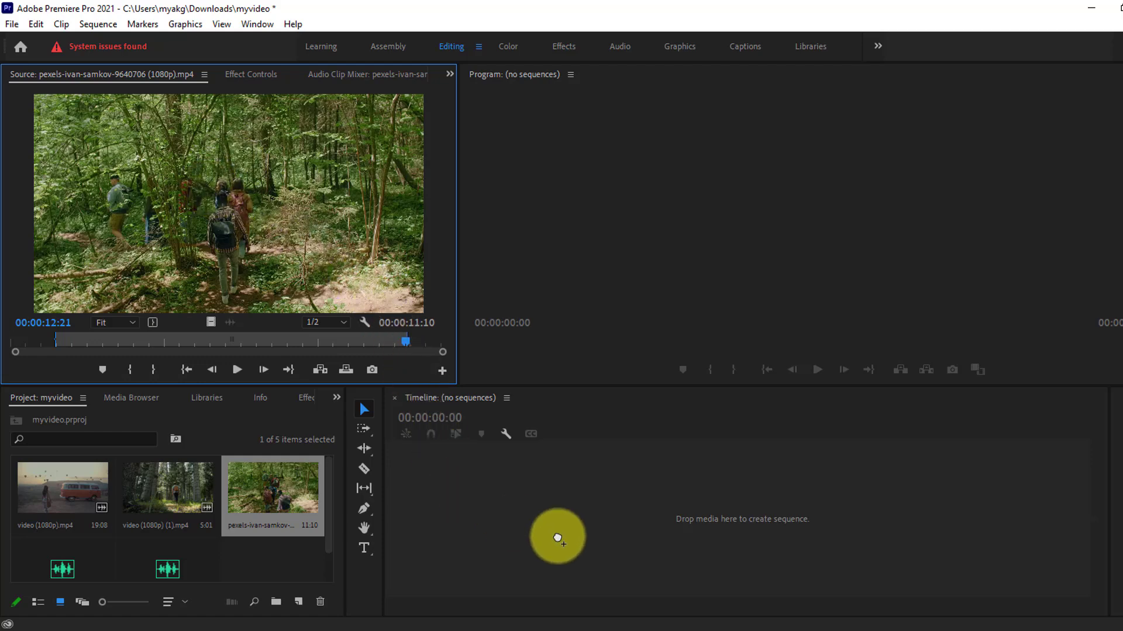
# - Drag the trimmed forest clip into a new sequence on V1 and scrub through it
pyautogui.moveTo(425, 400); pyautogui.dragTo(556, 533)
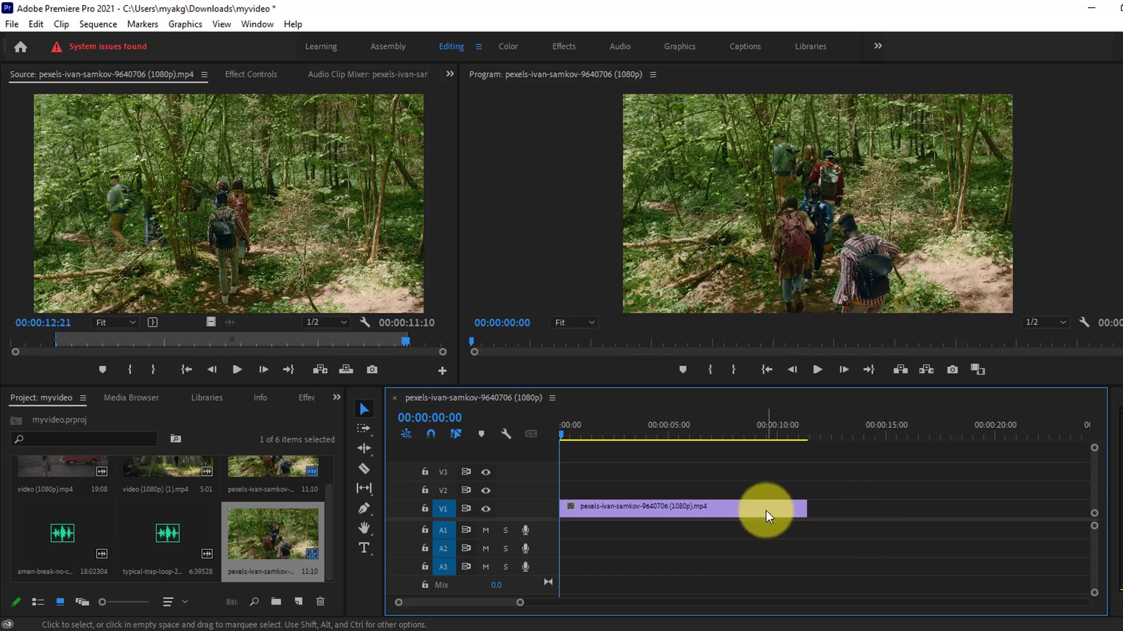
pyautogui.moveTo(766, 511)
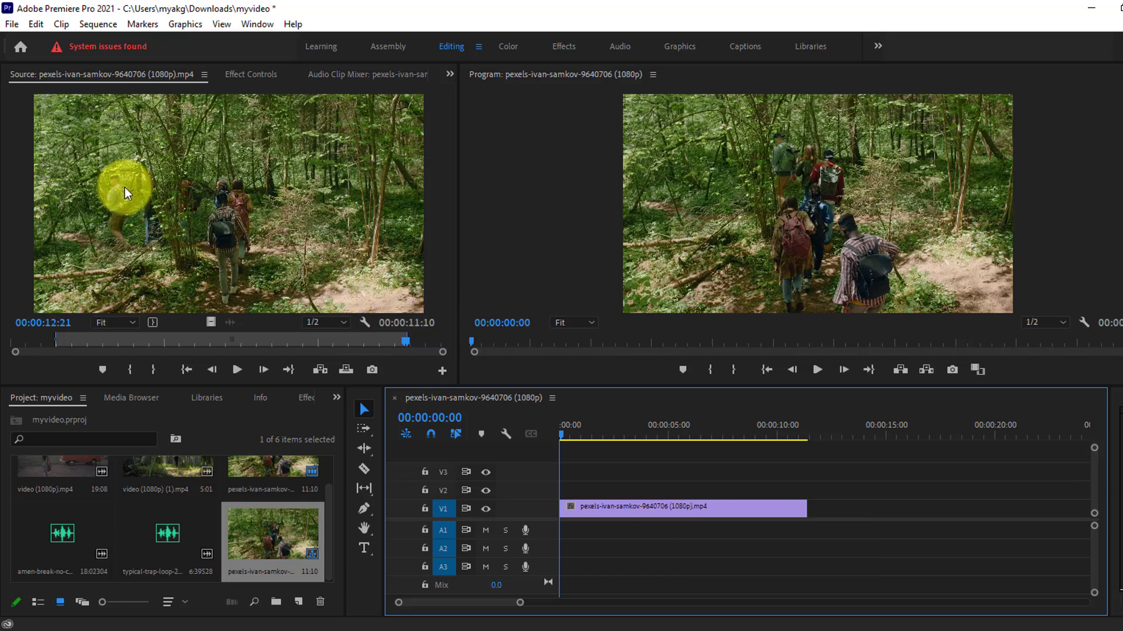
pyautogui.scroll(2, 264, 489)
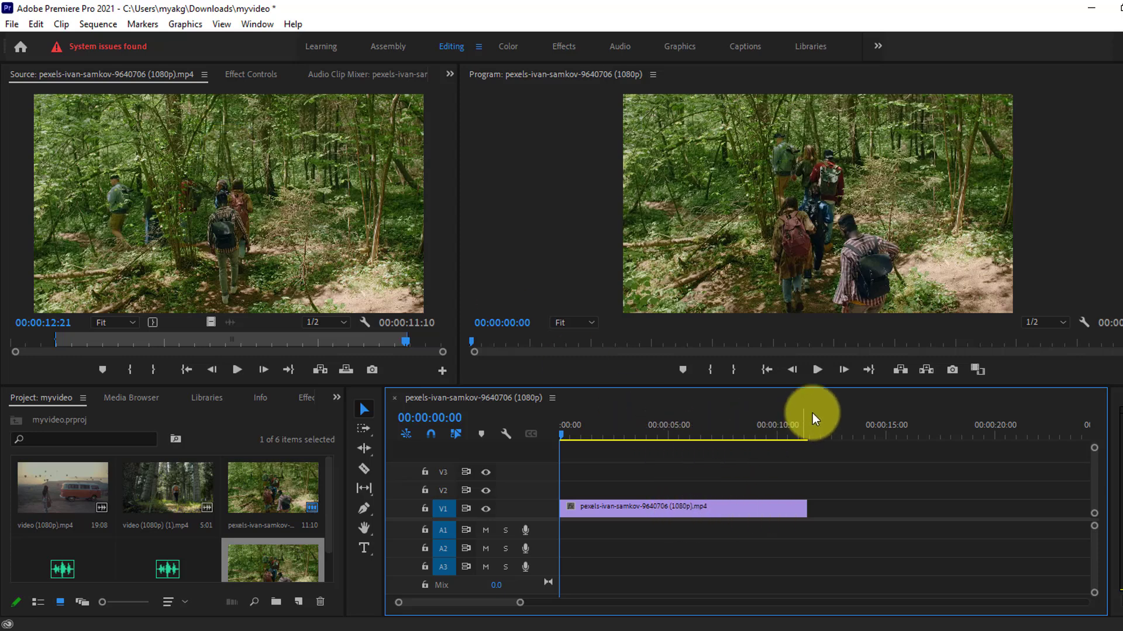
pyautogui.moveTo(560, 434)
pyautogui.mouseDown()
pyautogui.moveTo(690, 440)
pyautogui.moveTo(668, 439)
pyautogui.mouseUp()
# - Drop video (1080p).mp4 on V1 after the forest clip, preview it, and widen the timeline
pyautogui.click(72, 494)
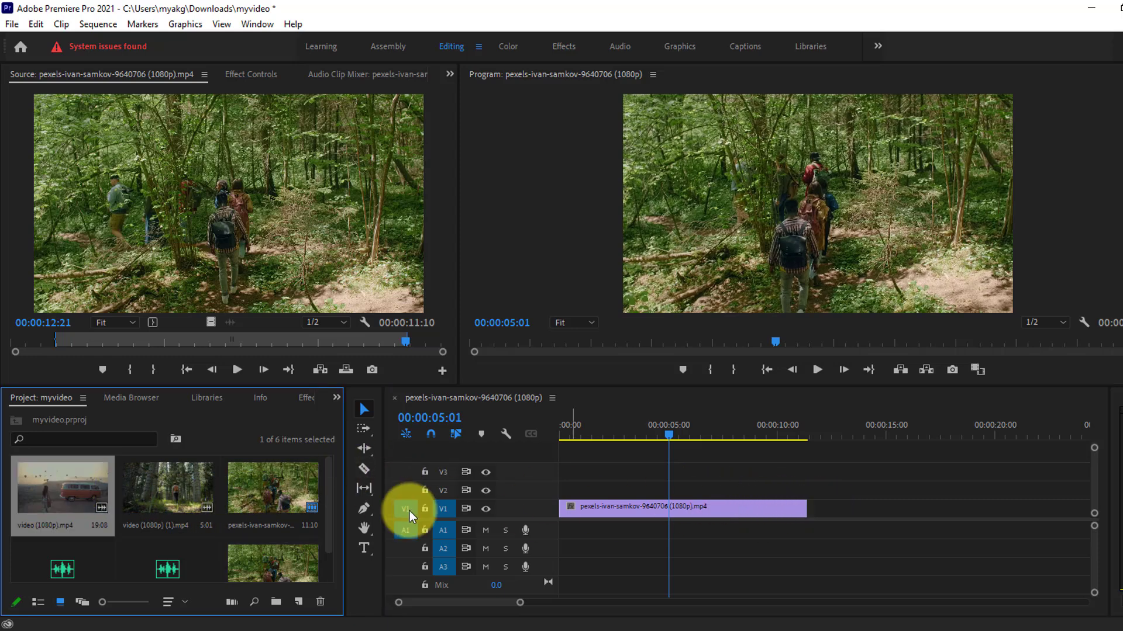
pyautogui.moveTo(95, 494)
pyautogui.mouseDown()
pyautogui.moveTo(485, 534)
pyautogui.moveTo(808, 518)
pyautogui.mouseUp()
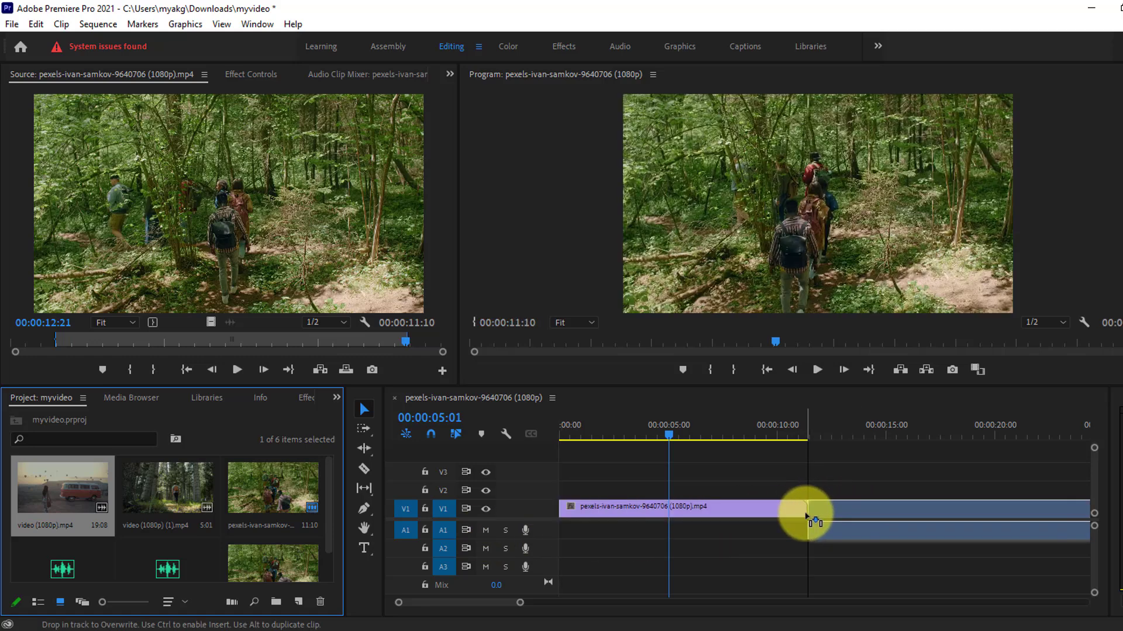
pyautogui.moveTo(836, 430)
pyautogui.mouseDown()
pyautogui.moveTo(909, 444)
pyautogui.moveTo(1020, 438)
pyautogui.mouseUp()
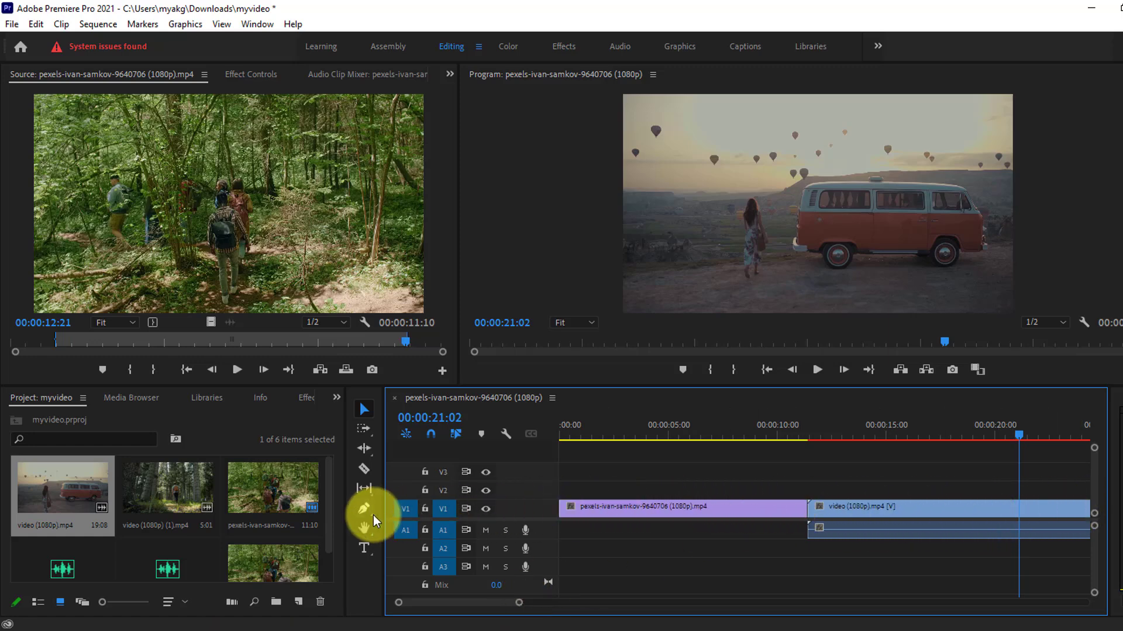
pyautogui.moveTo(384, 519); pyautogui.dragTo(227, 524)
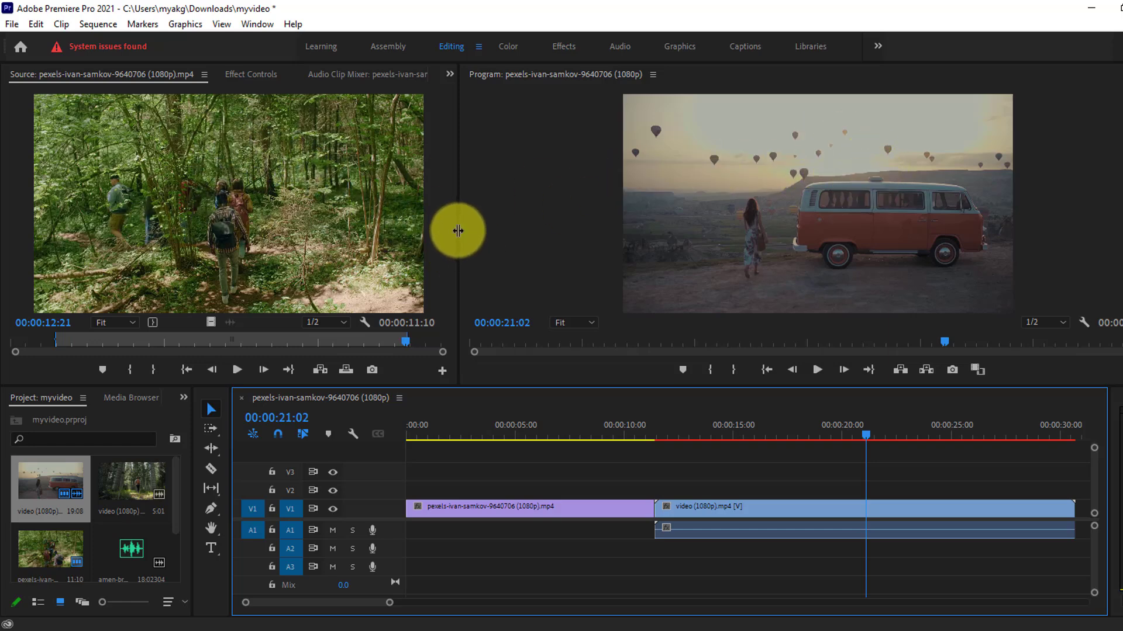
# - Resize the Source and Program monitors, then bring up the Source monitor's panel menu
pyautogui.moveTo(457, 231); pyautogui.dragTo(346, 231)
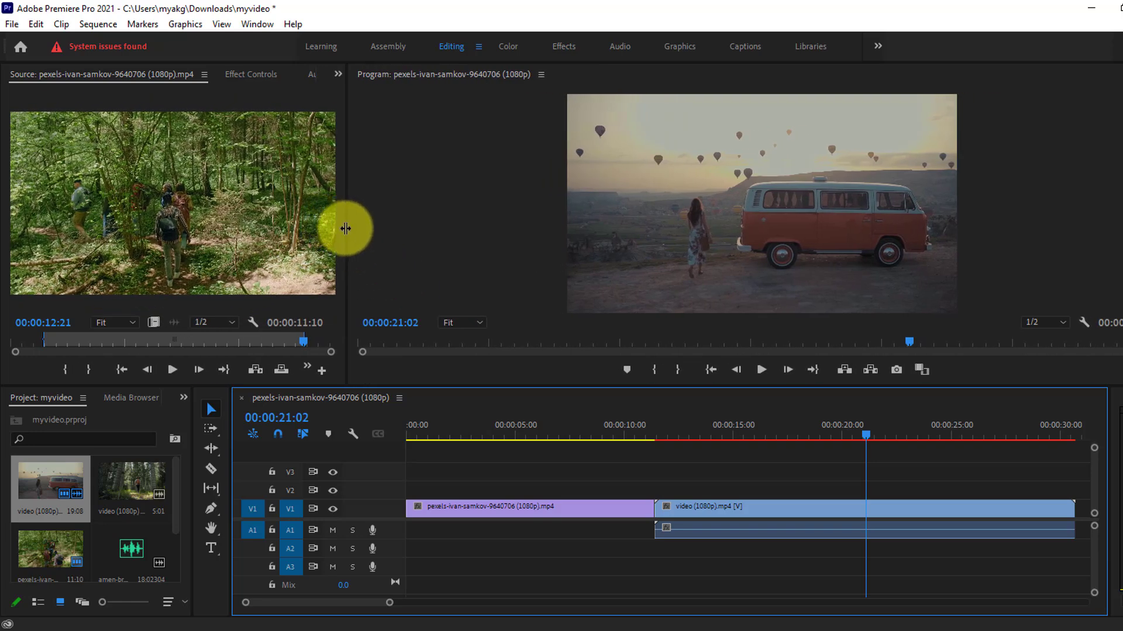
pyautogui.moveTo(345, 229); pyautogui.dragTo(409, 236)
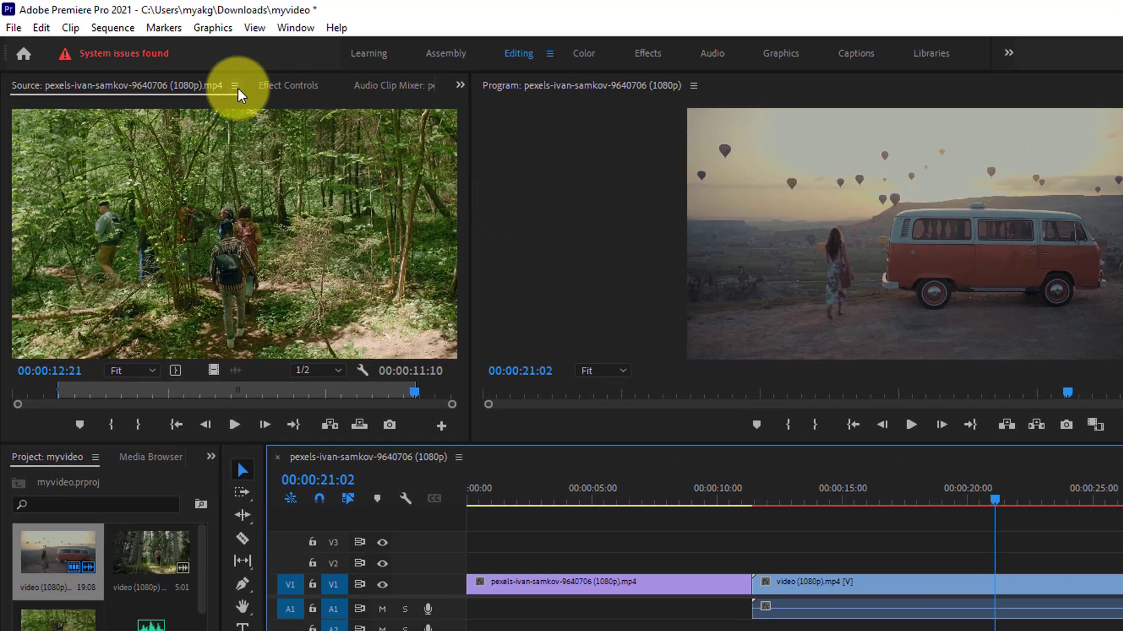
pyautogui.click(204, 75)
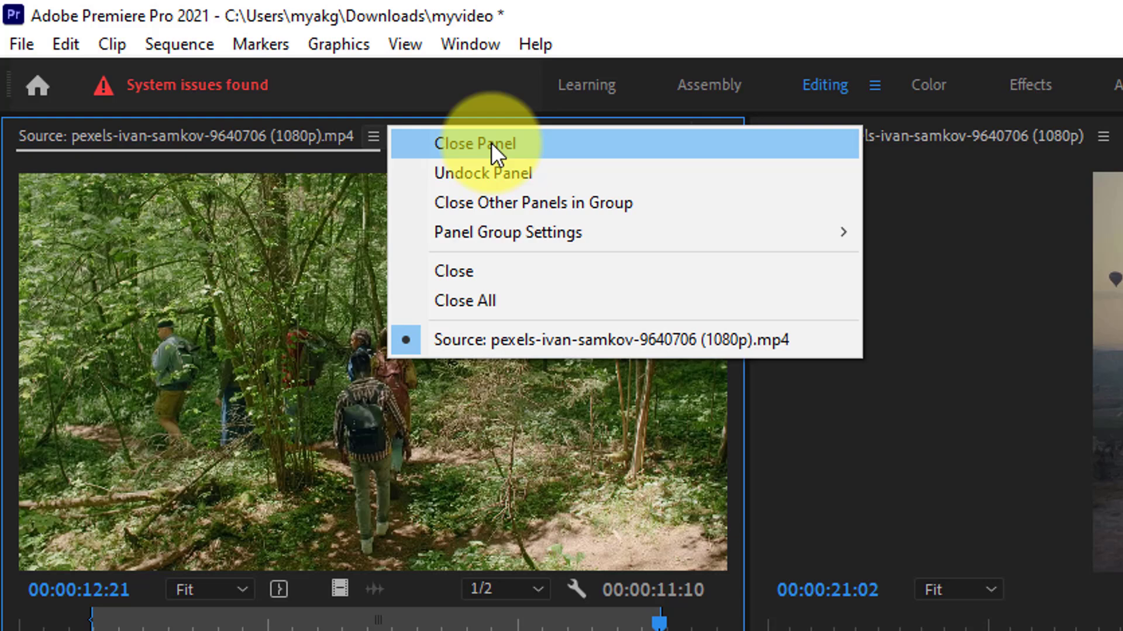
# - Undock the Source monitor into a floating window and reposition and widen it
pyautogui.click(492, 174)
pyautogui.moveTo(412, 135)
pyautogui.mouseDown()
pyautogui.moveTo(316, 120)
pyautogui.moveTo(658, 287)
pyautogui.moveTo(734, 301)
pyautogui.moveTo(414, 326)
pyautogui.moveTo(402, 275)
pyautogui.moveTo(254, 234)
pyautogui.moveTo(566, 301)
pyautogui.moveTo(459, 413)
pyautogui.moveTo(365, 381)
pyautogui.moveTo(388, 288)
pyautogui.moveTo(458, 251)
pyautogui.moveTo(504, 245)
pyautogui.moveTo(441, 181)
pyautogui.moveTo(52, 170)
pyautogui.moveTo(17, 158)
pyautogui.moveTo(26, 173)
pyautogui.mouseUp()
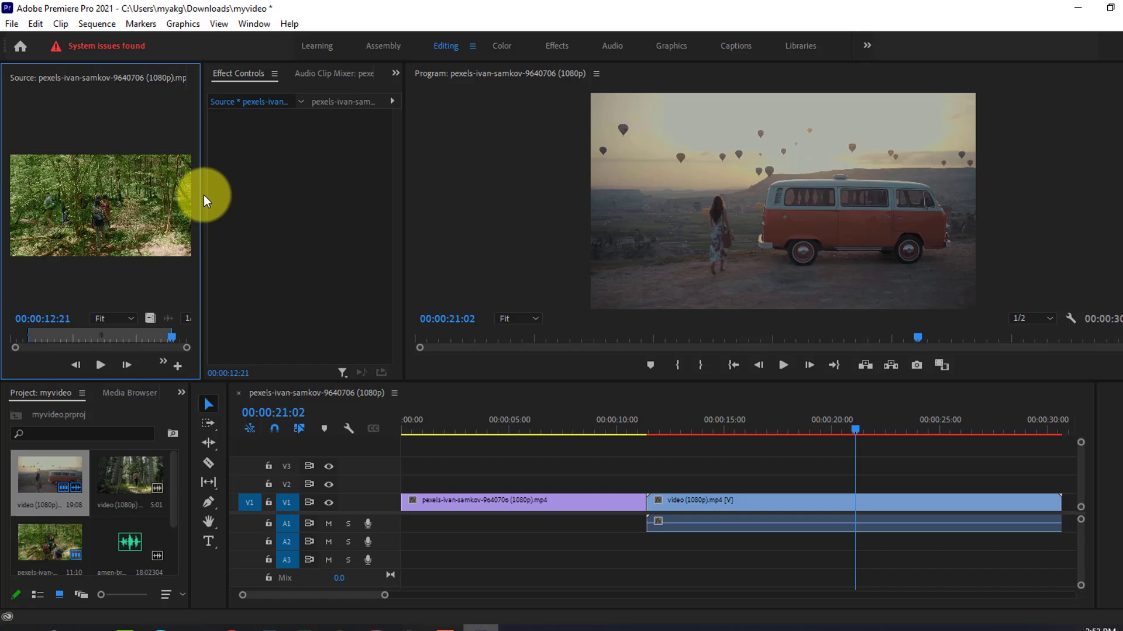
pyautogui.moveTo(202, 195); pyautogui.dragTo(423, 239)
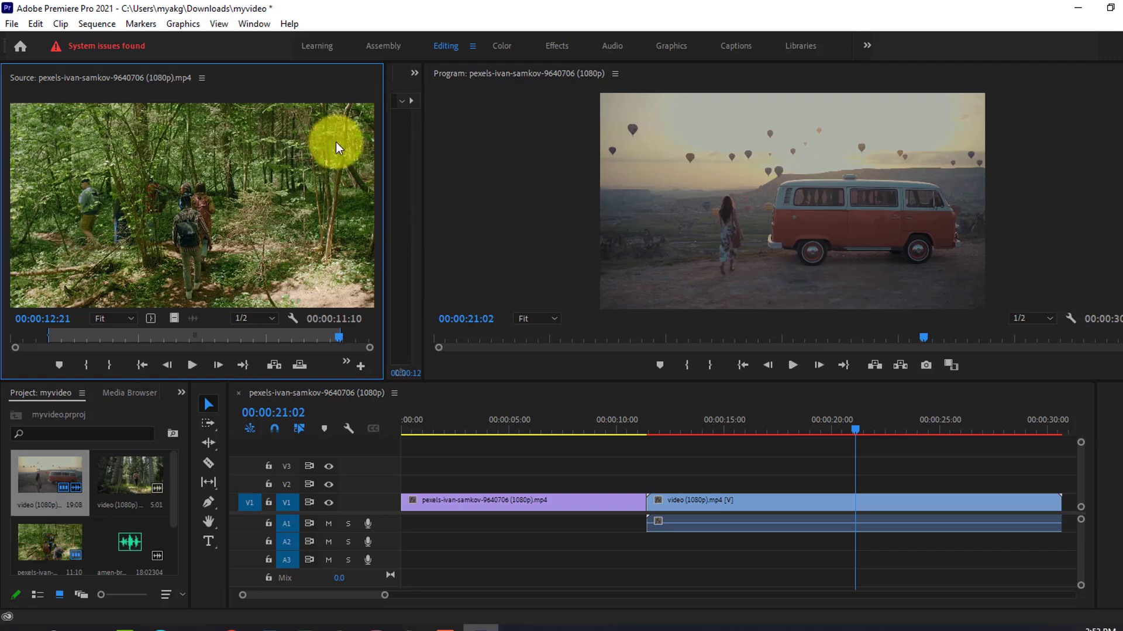
# - Close the Source monitor panel and move the Program monitor into the Project panel's dock
pyautogui.click(202, 78)
pyautogui.click(234, 82)
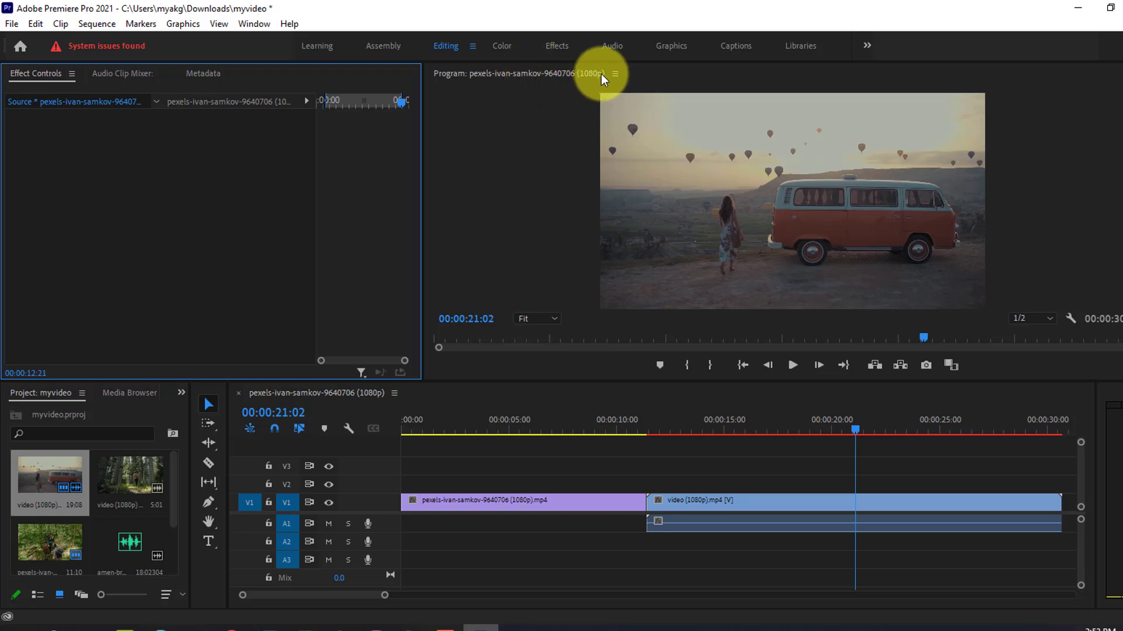
pyautogui.click(601, 293)
pyautogui.moveTo(600, 294); pyautogui.dragTo(168, 515)
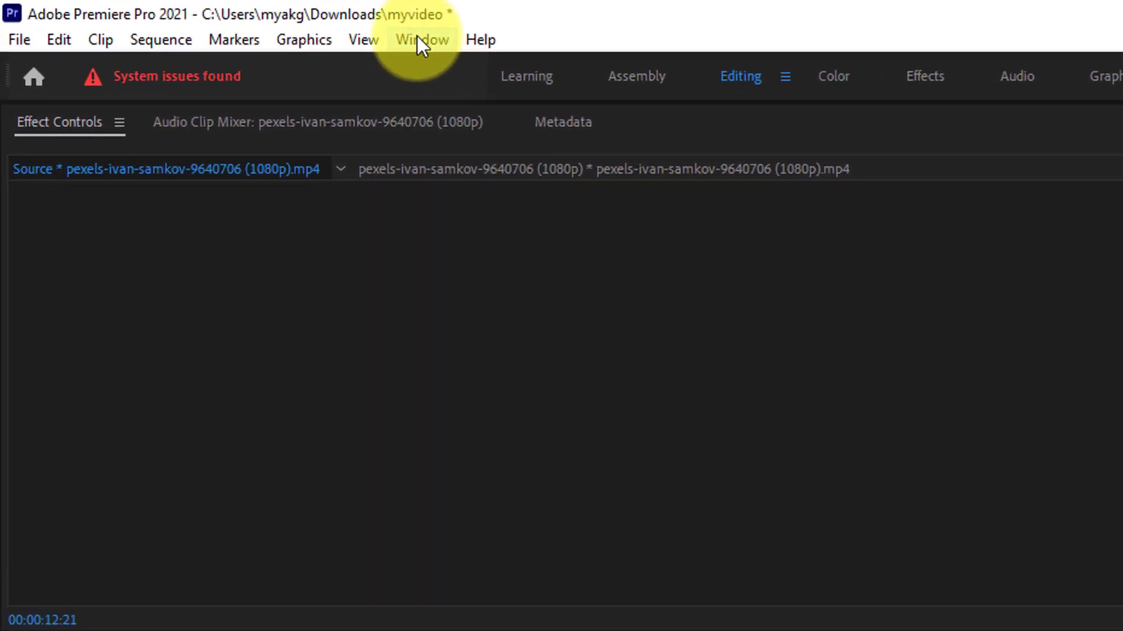
# - Reset the Editing workspace to its saved layout from the Workspaces menu
pyautogui.click(417, 38)
pyautogui.moveTo(442, 74)
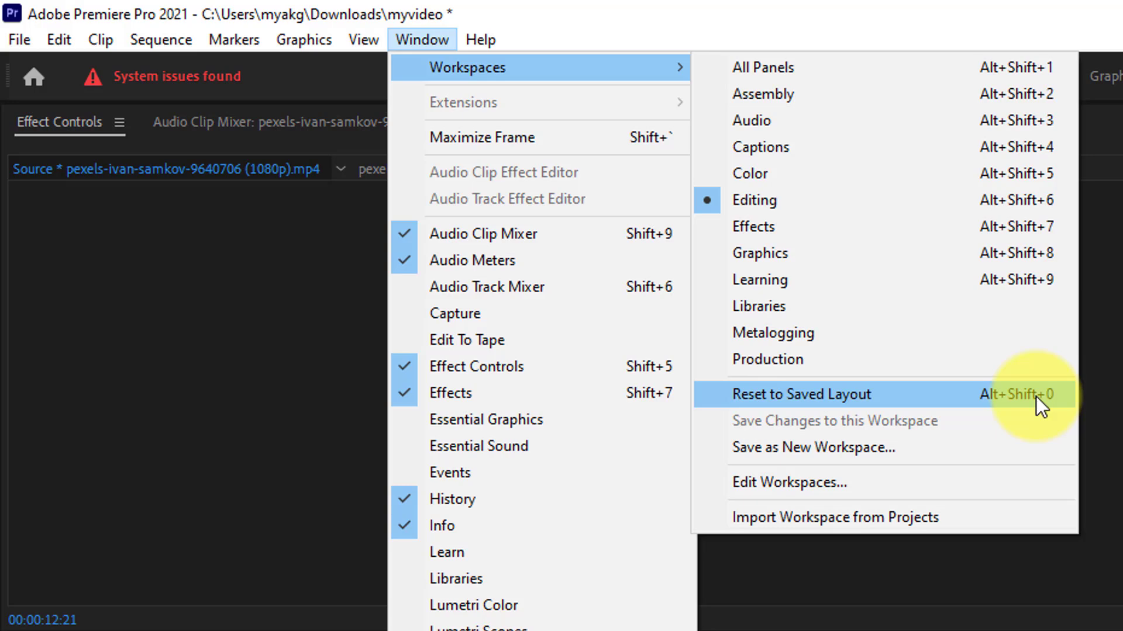
pyautogui.click(1036, 396)
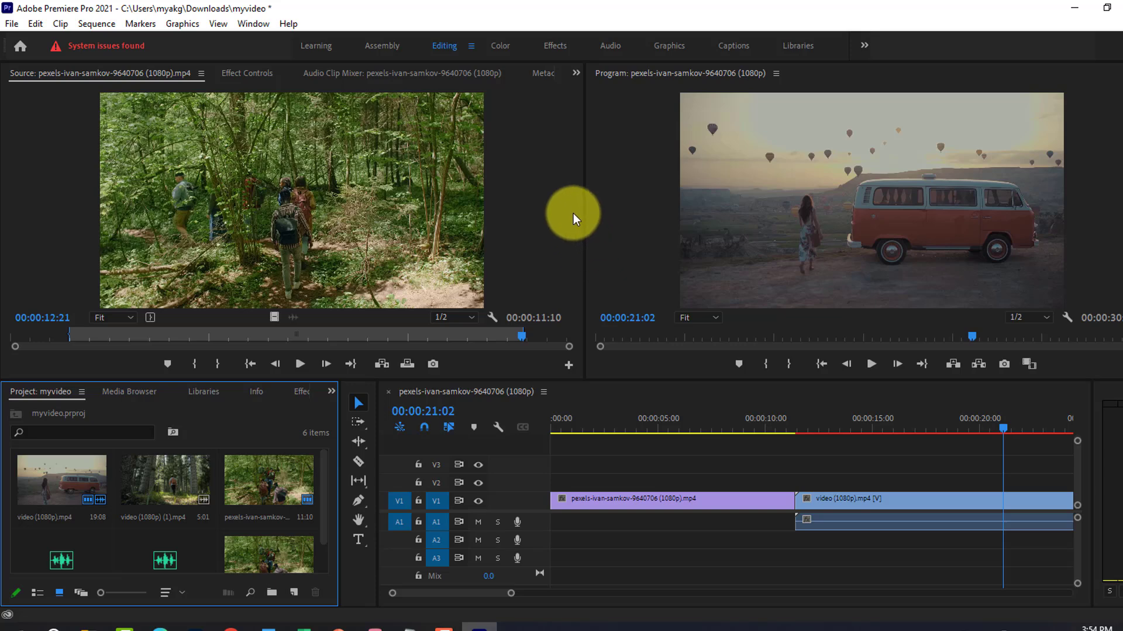
# - Widen the Program monitor by narrowing the Source monitor, leaving the Window menu unchanged
pyautogui.moveTo(583, 220); pyautogui.dragTo(451, 220)
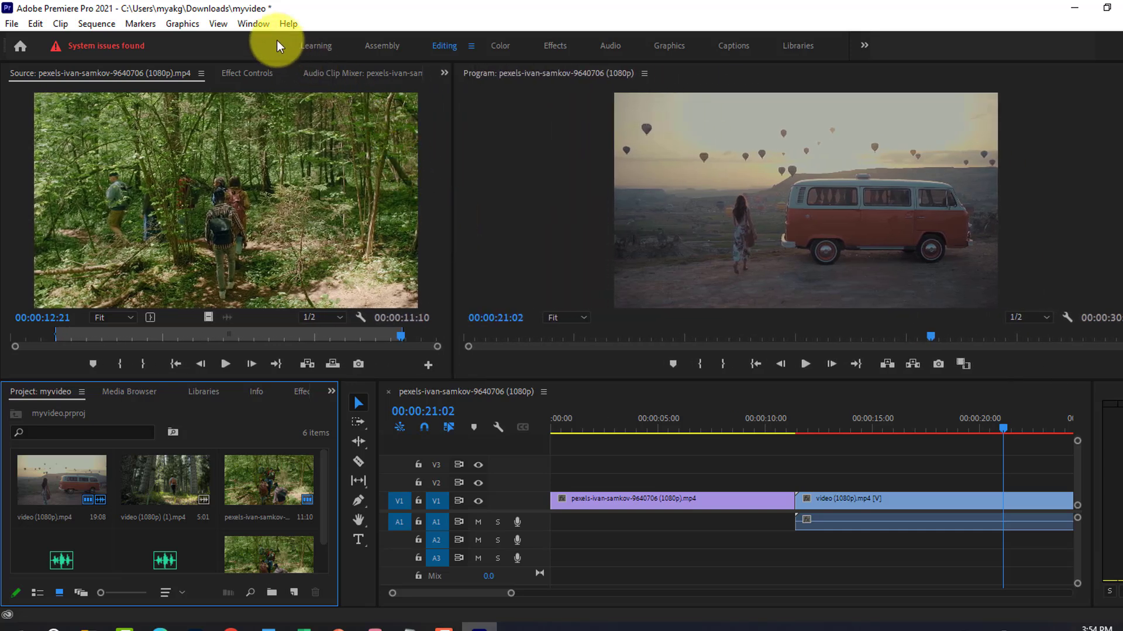
pyautogui.click(252, 24)
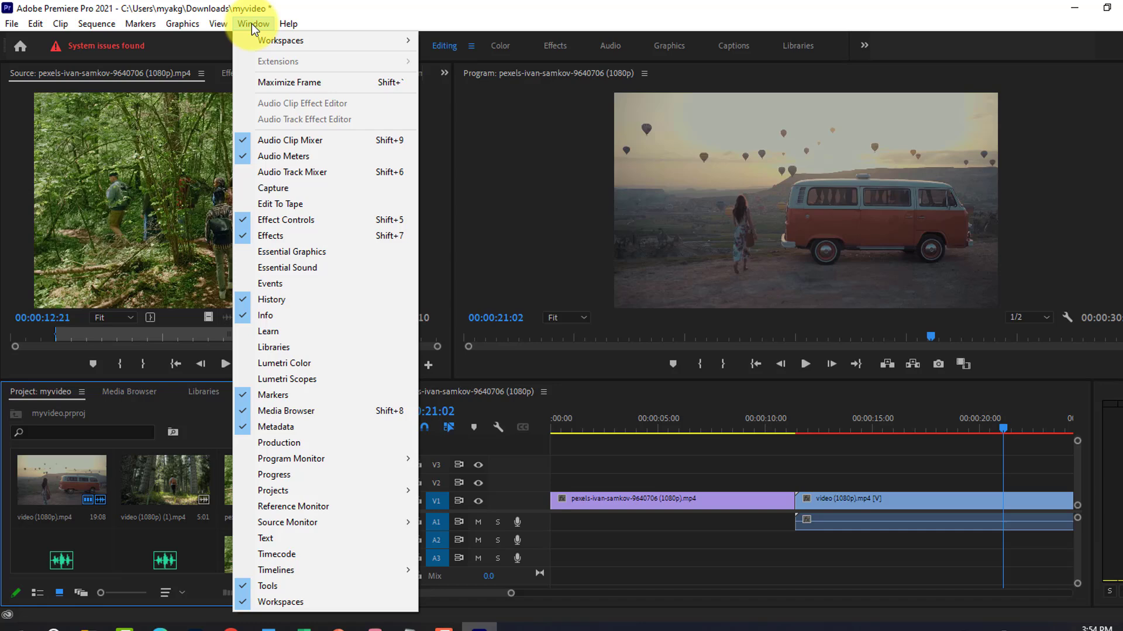
pyautogui.click(252, 23)
pyautogui.click(251, 23)
pyautogui.moveTo(353, 41)
pyautogui.click(262, 30)
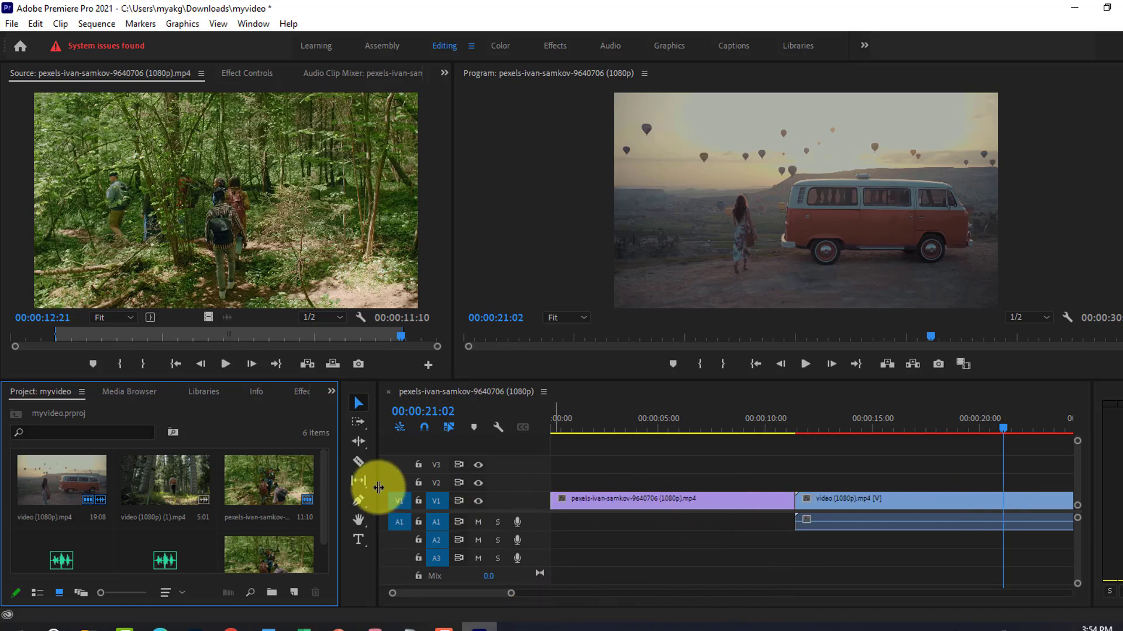
# - Widen the timeline, enlarge V1 to show clip thumbnails, and scrub back through the van clip
pyautogui.moveTo(379, 487); pyautogui.dragTo(241, 492)
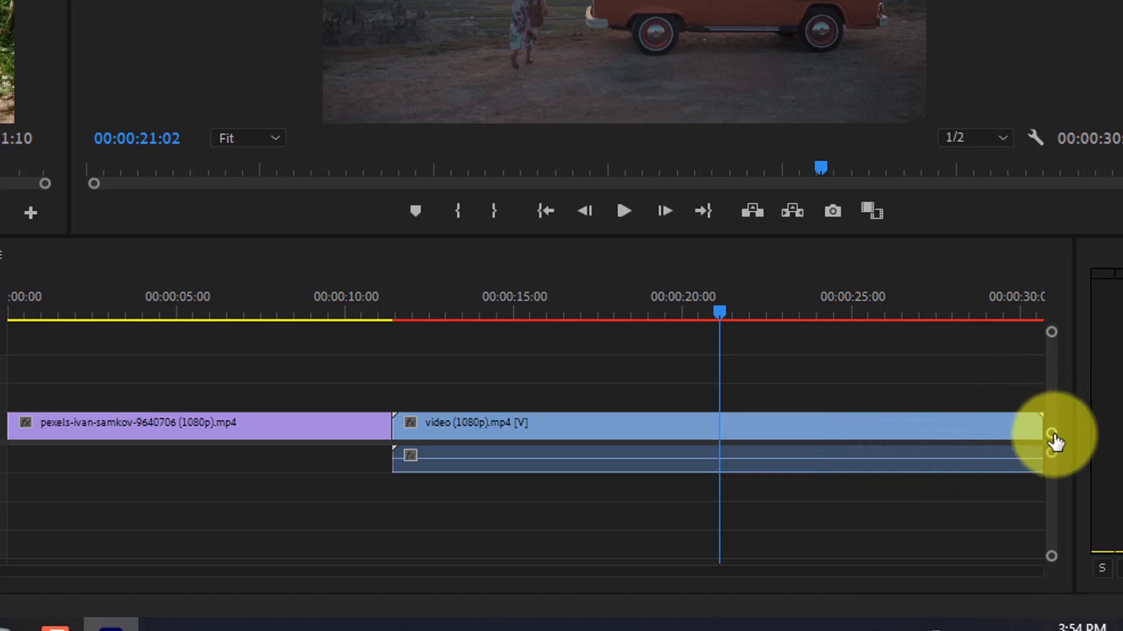
pyautogui.moveTo(1055, 443); pyautogui.dragTo(1051, 414)
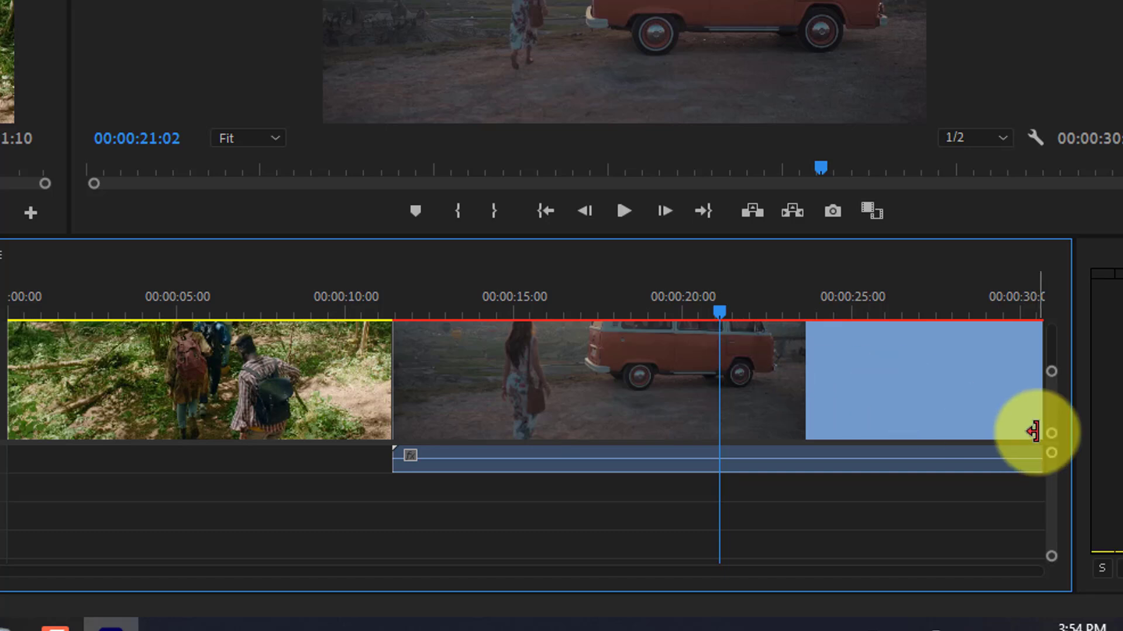
pyautogui.moveTo(1056, 400); pyautogui.dragTo(1051, 399)
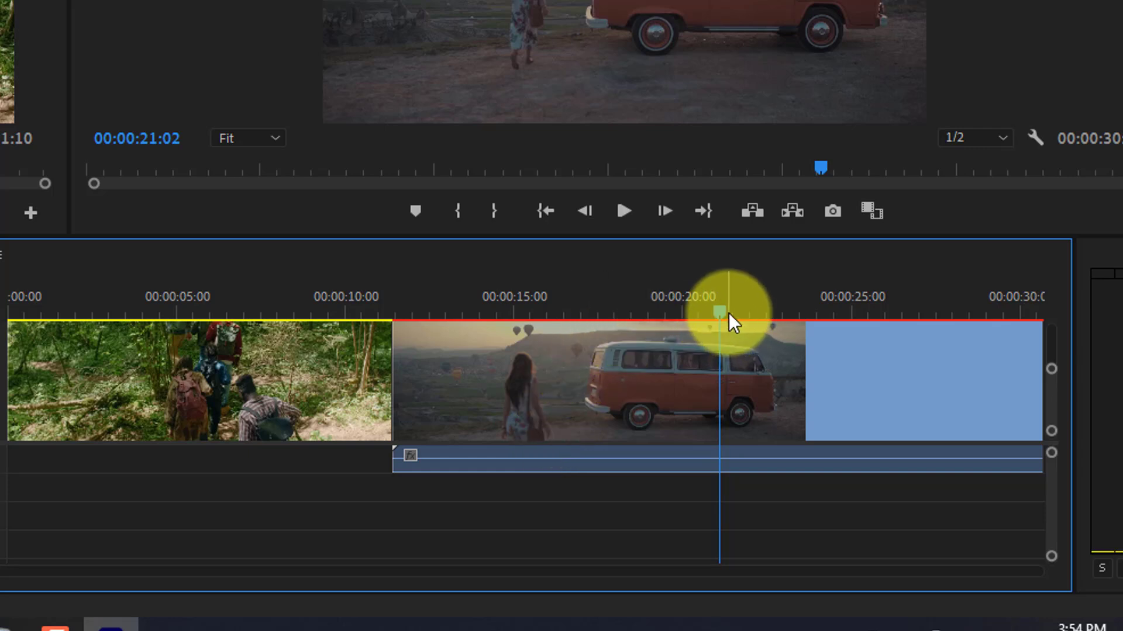
pyautogui.moveTo(721, 315)
pyautogui.mouseDown()
pyautogui.moveTo(641, 334)
pyautogui.moveTo(502, 338)
pyautogui.mouseUp()
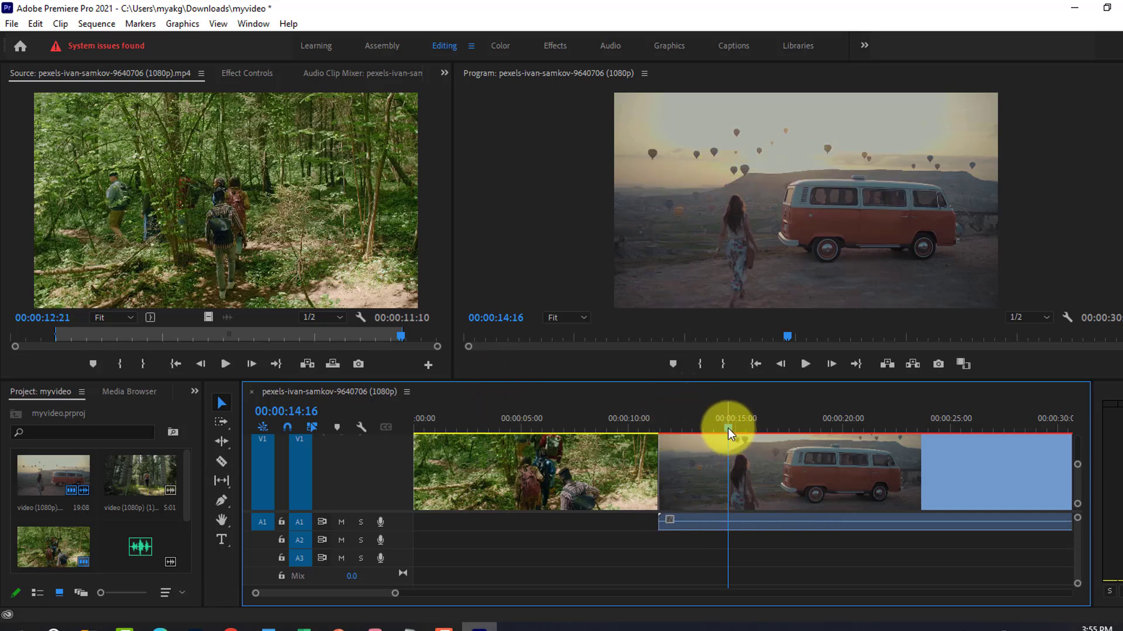
pyautogui.moveTo(728, 432); pyautogui.dragTo(780, 437)
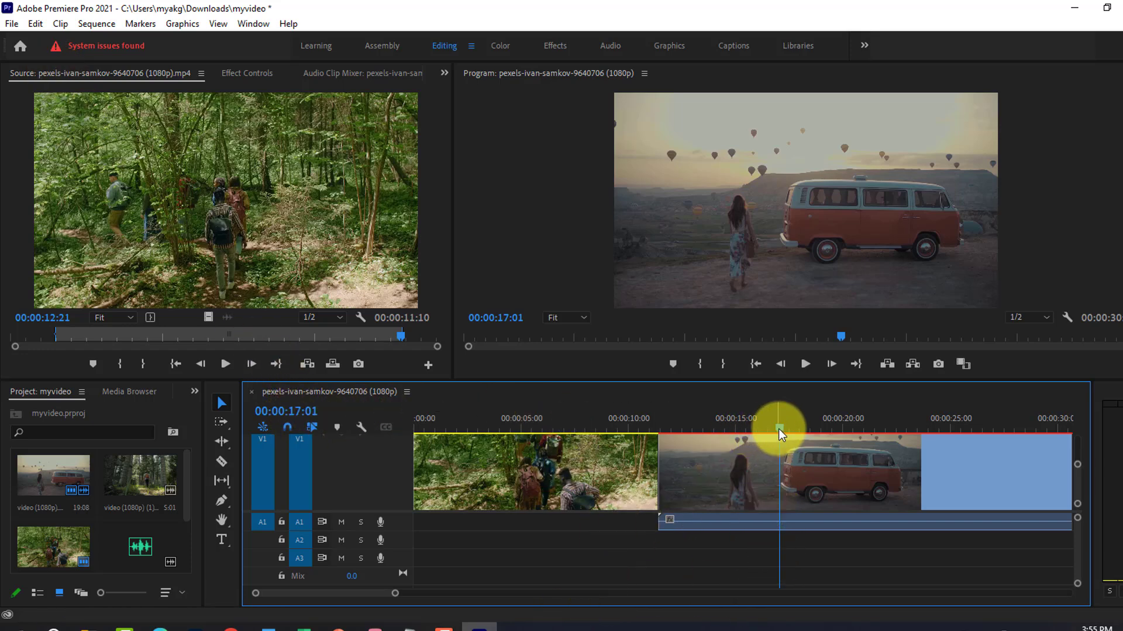
pyautogui.moveTo(770, 429)
pyautogui.mouseDown()
pyautogui.moveTo(599, 447)
pyautogui.moveTo(494, 430)
pyautogui.mouseUp()
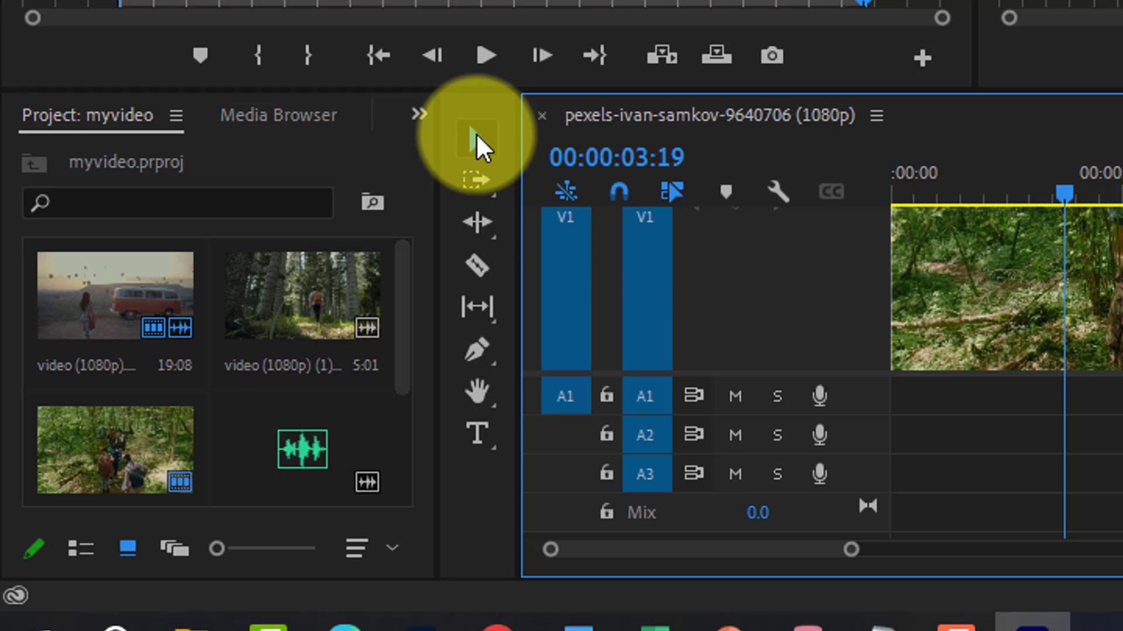
pyautogui.click(483, 177)
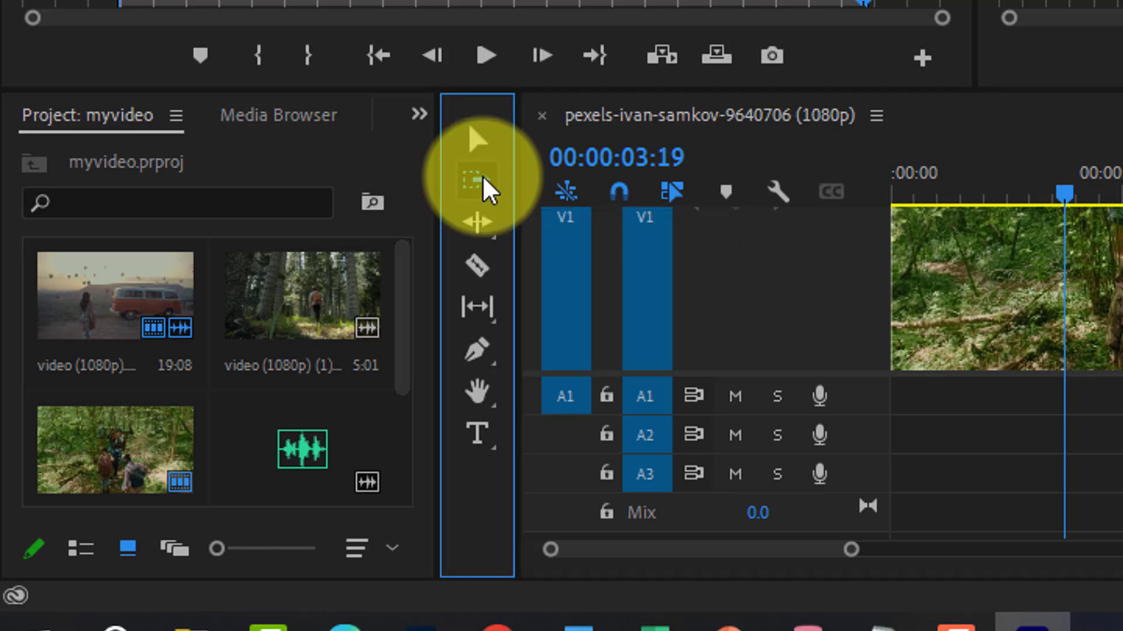
pyautogui.click(479, 222)
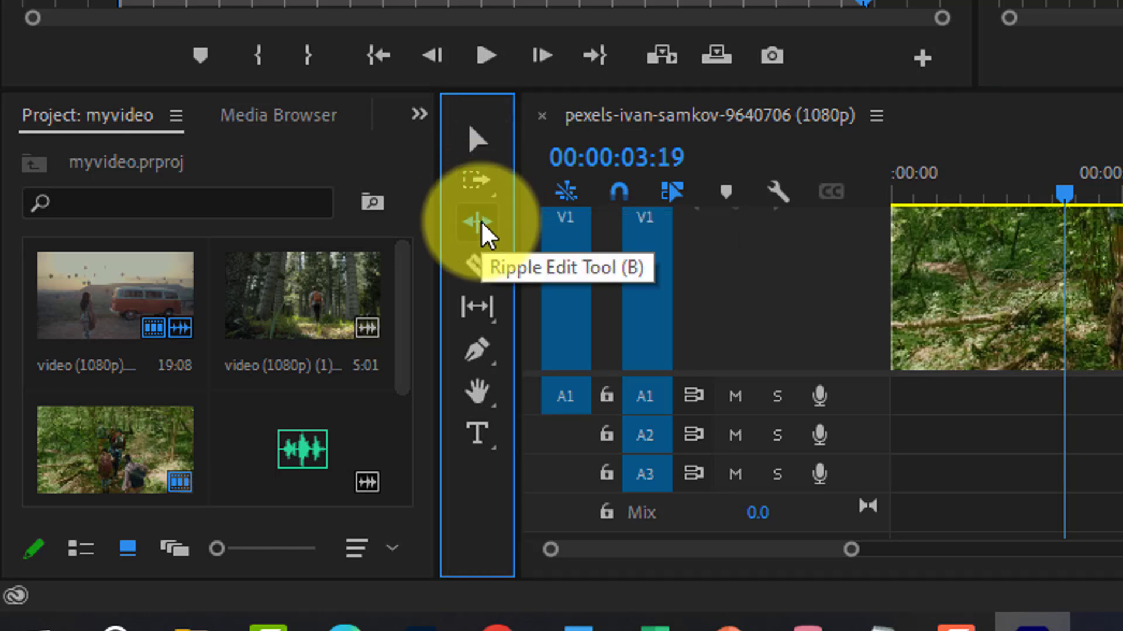
pyautogui.click(479, 266)
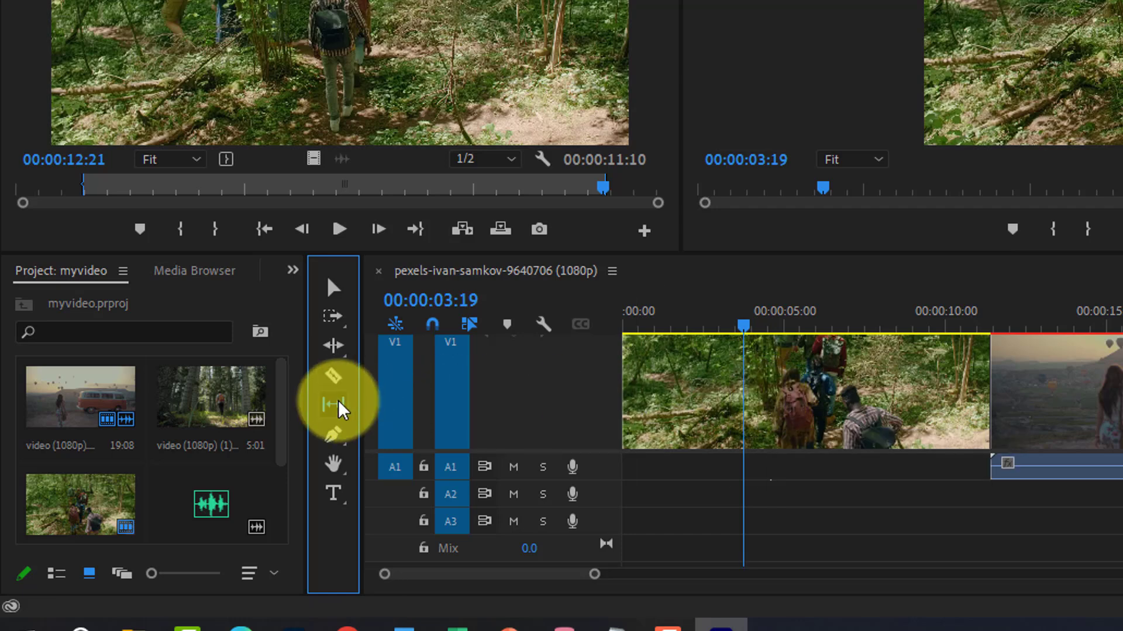
pyautogui.click(333, 440)
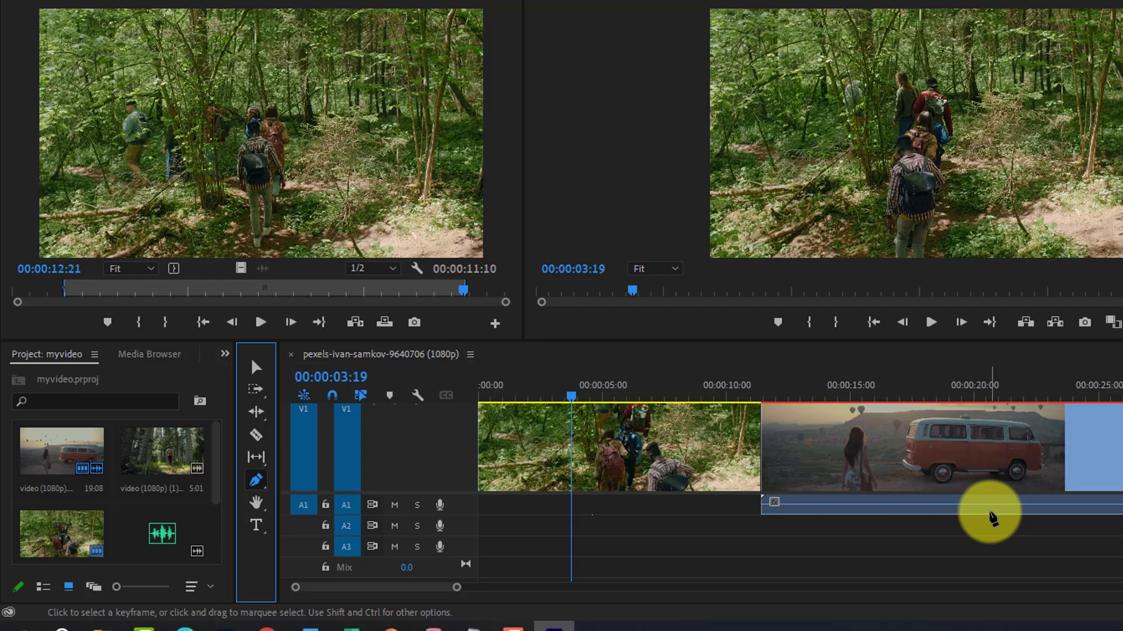
pyautogui.click(256, 502)
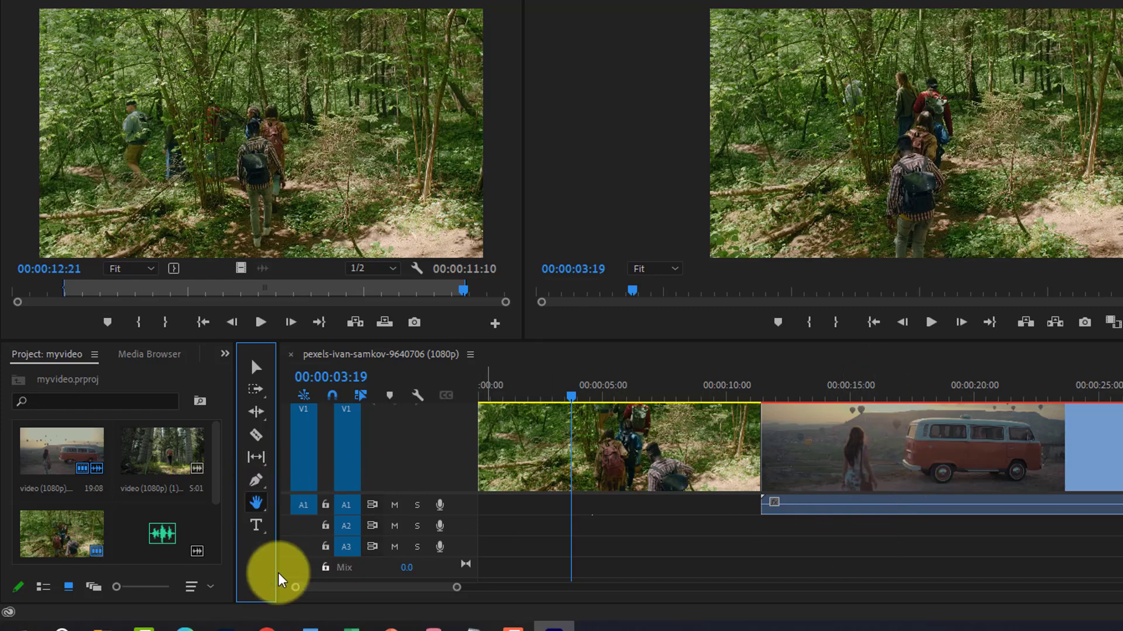
pyautogui.click(264, 530)
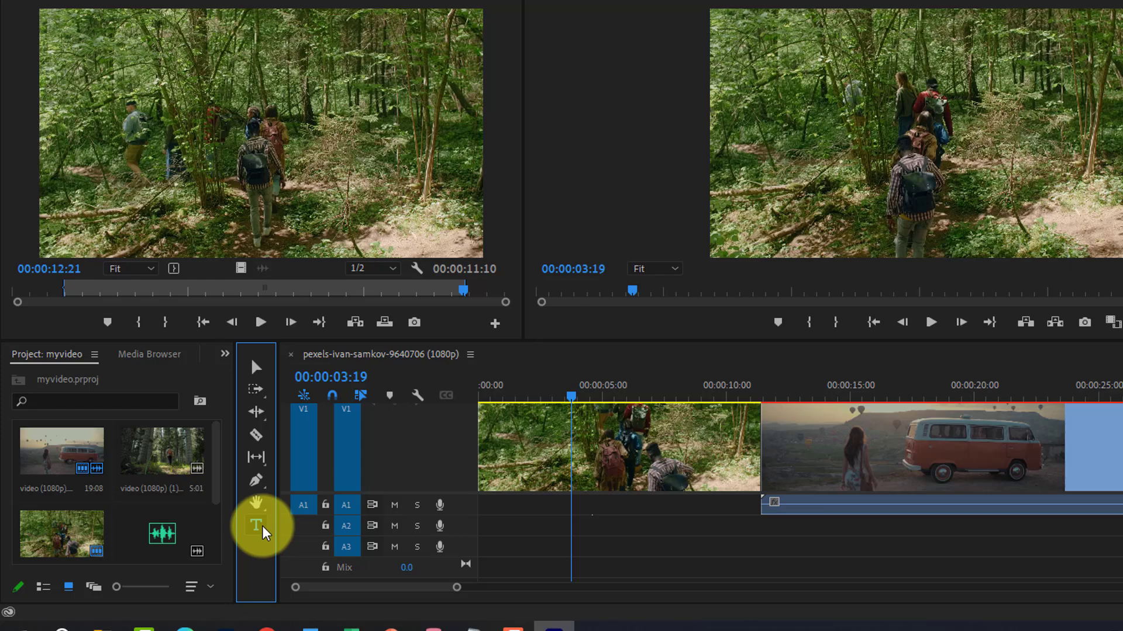
pyautogui.click(255, 369)
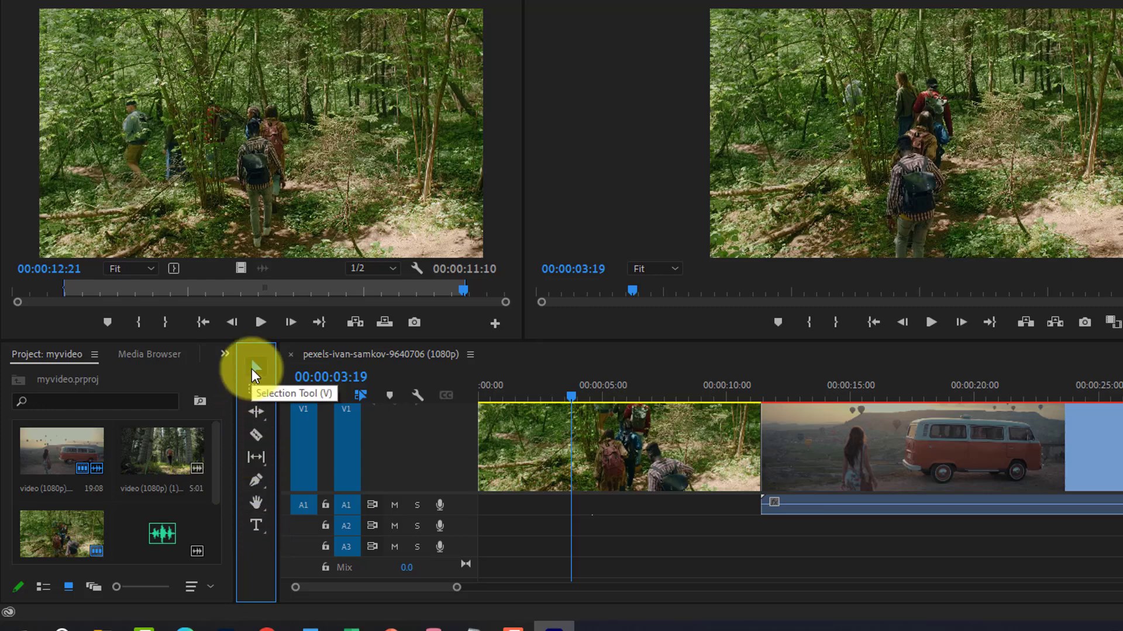
pyautogui.click(255, 437)
pyautogui.click(255, 481)
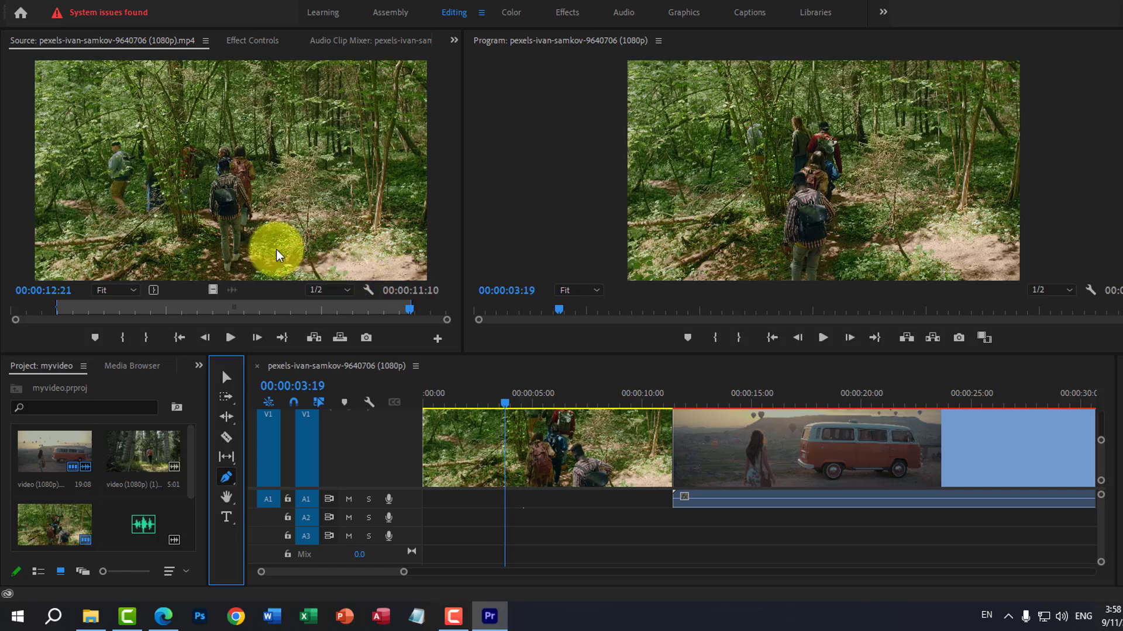
# - Open Export Settings for the forest-and-van sequence via File > Export > Media and Ctrl+M
pyautogui.click(16, 2)
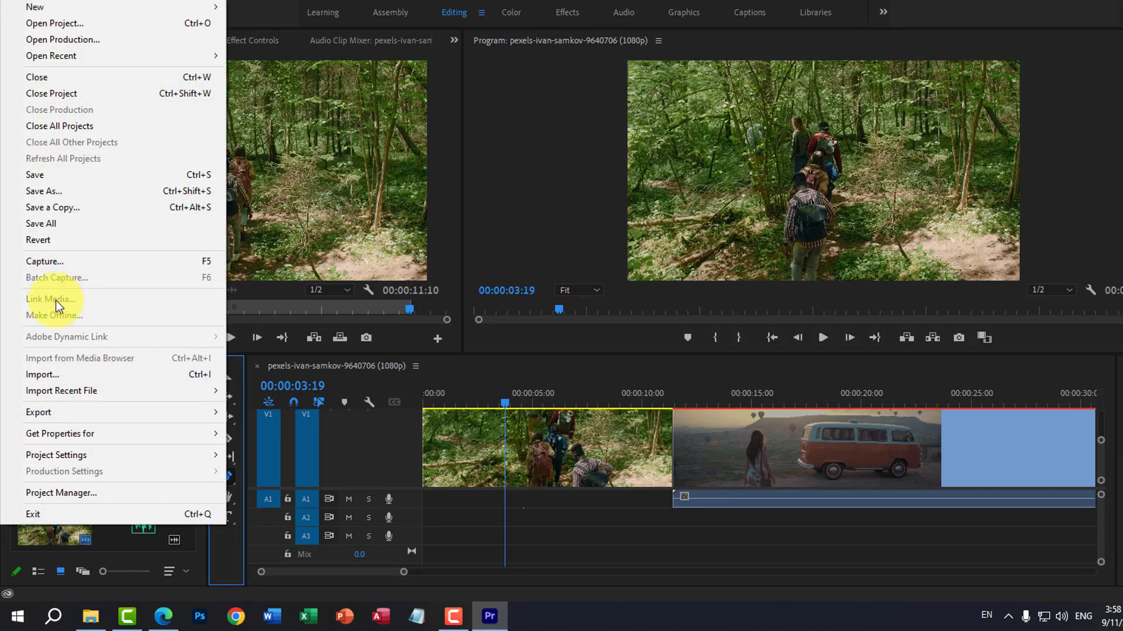
pyautogui.moveTo(77, 412)
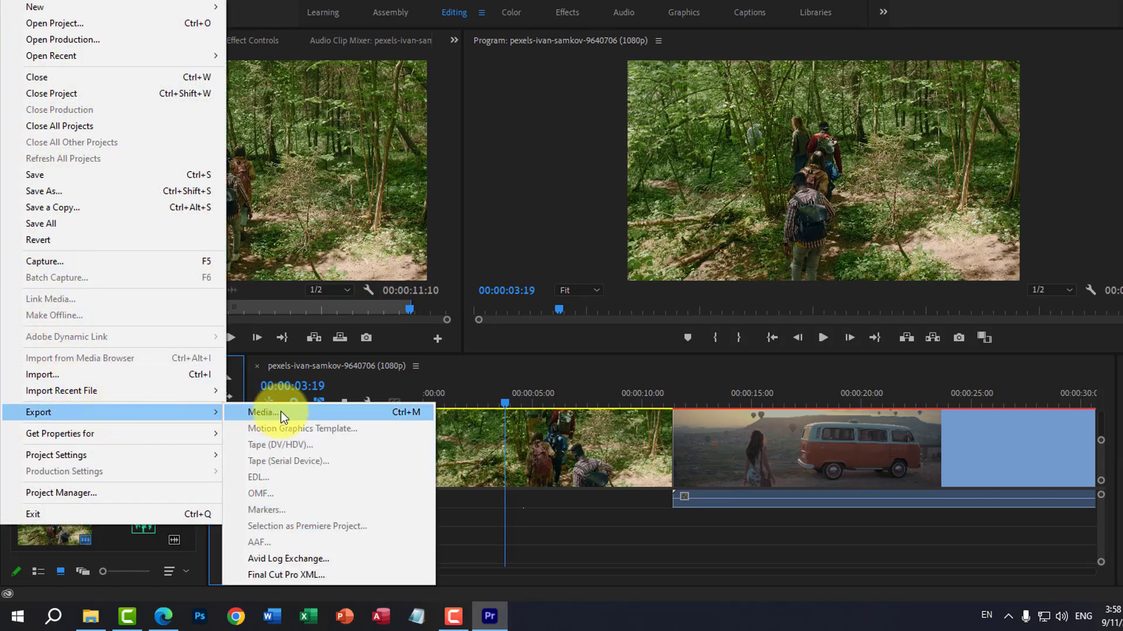
pyautogui.click(415, 415)
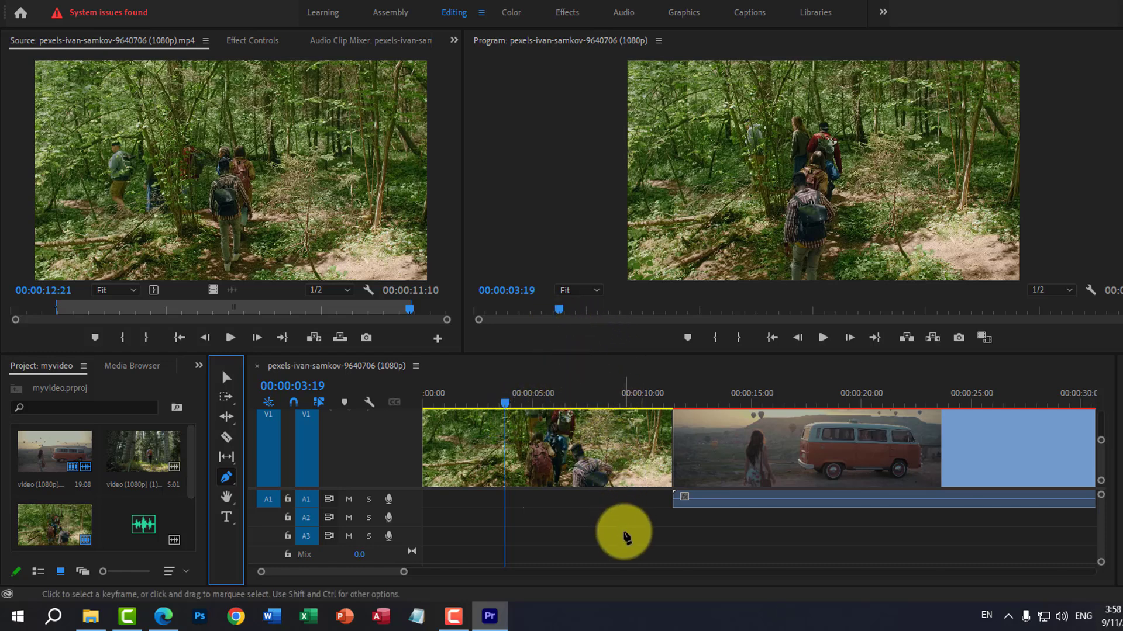
pyautogui.click(625, 535)
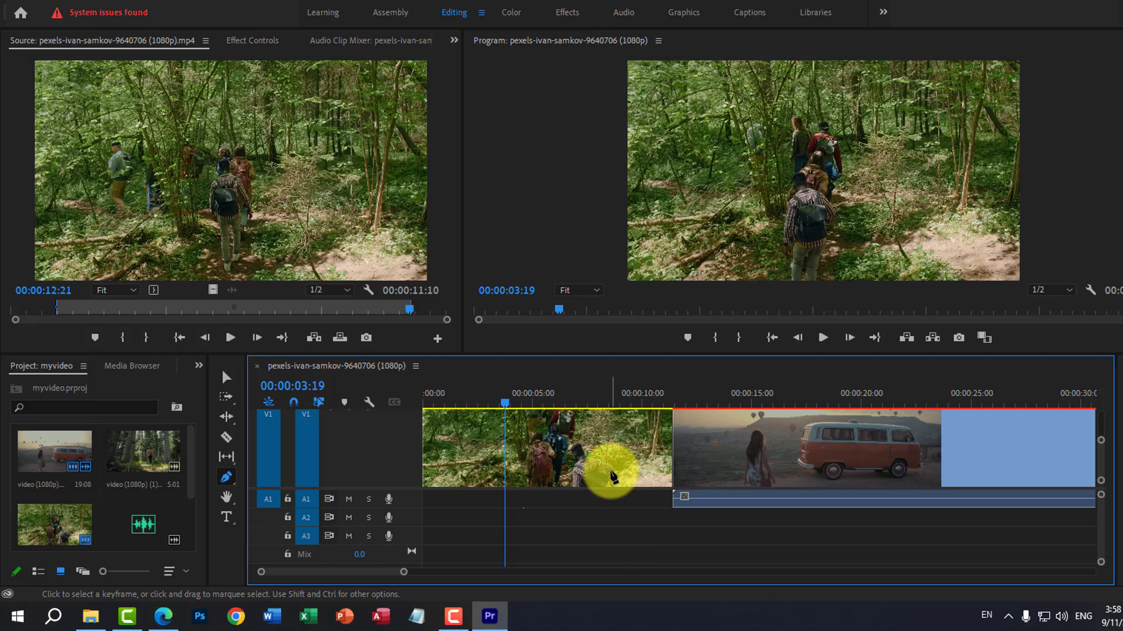
pyautogui.hotkey('ctrl', 'm')
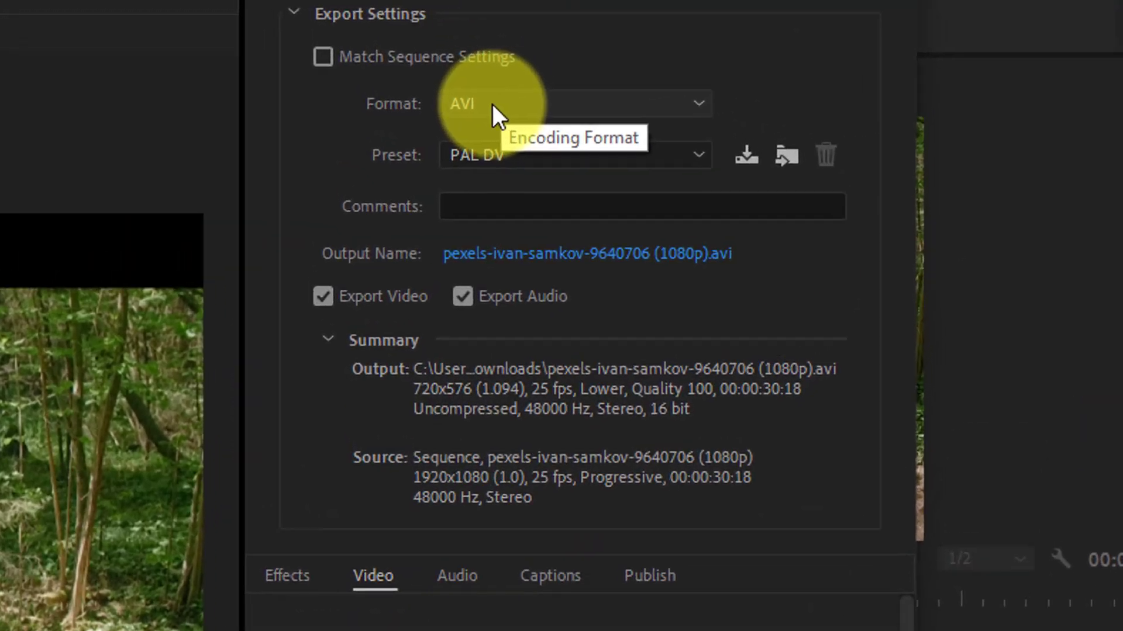
# - Change the export format from AVI to H.264, giving a 1080p .mp4 output
pyautogui.click(794, 52)
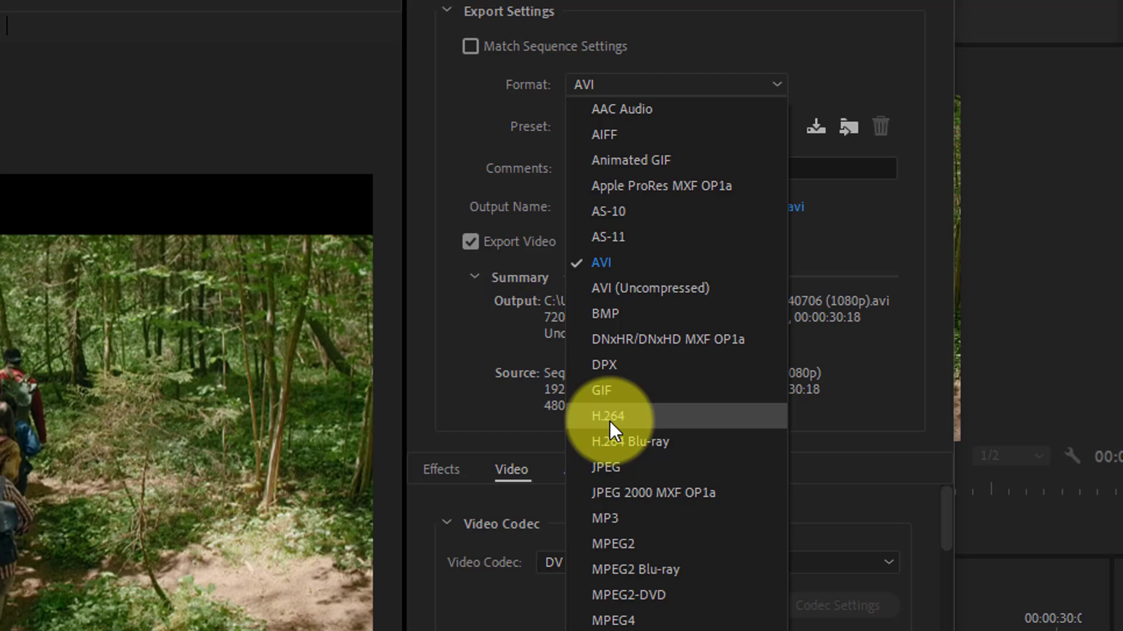
pyautogui.click(609, 421)
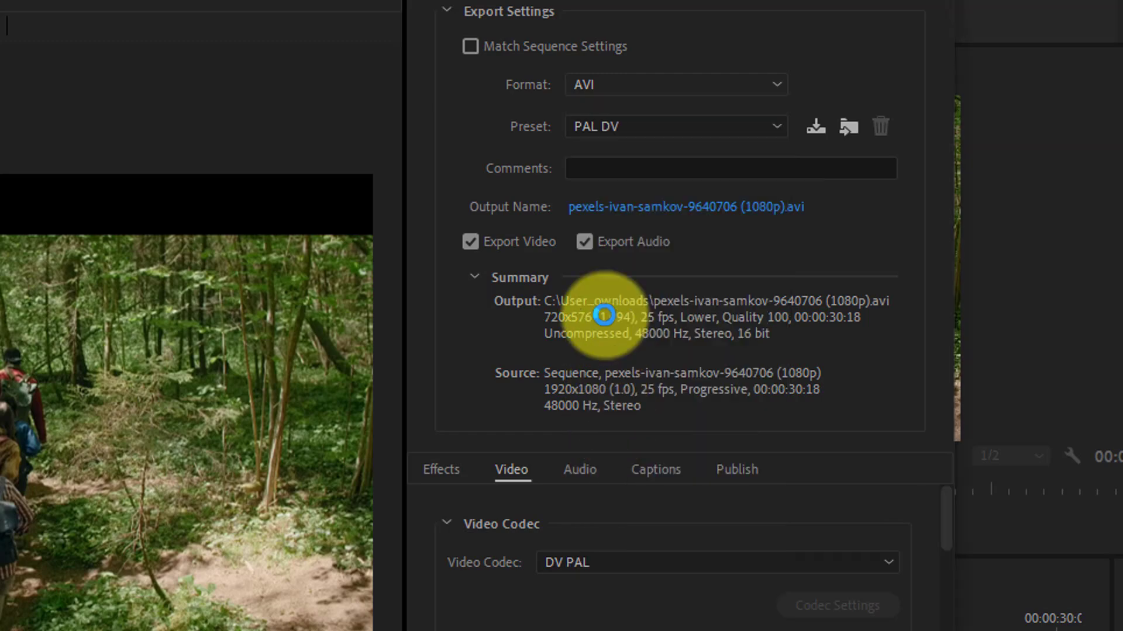
pyautogui.click(609, 91)
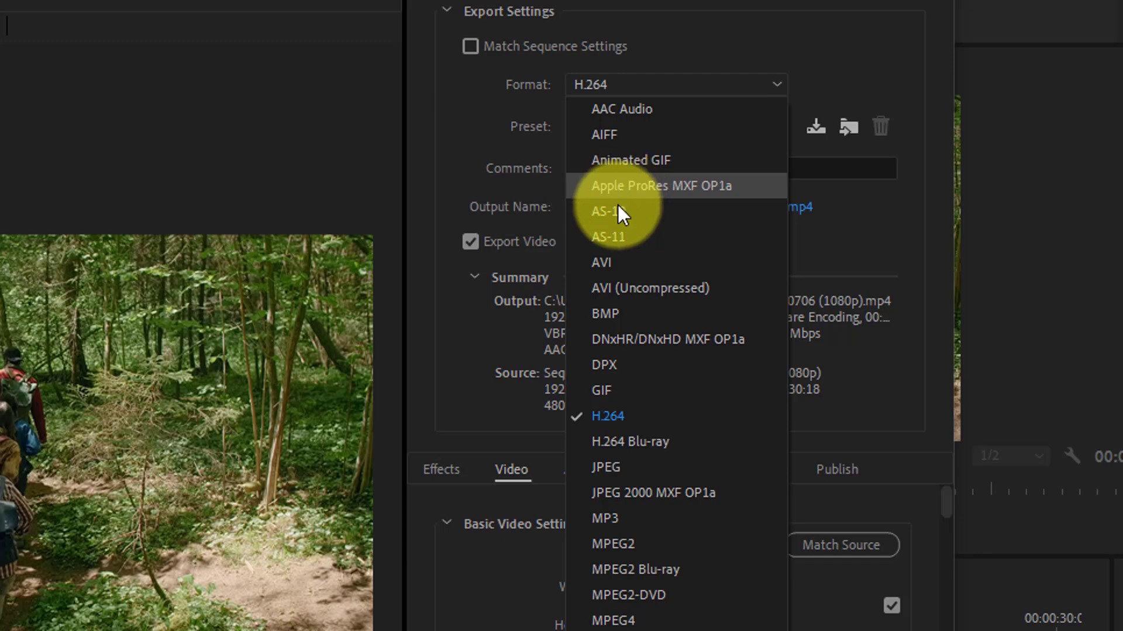
# - Use the Match Source - Medium bitrate preset: 1920x1080, 25 fps, 3.00 Mbps VBR
pyautogui.click(619, 420)
pyautogui.click(656, 129)
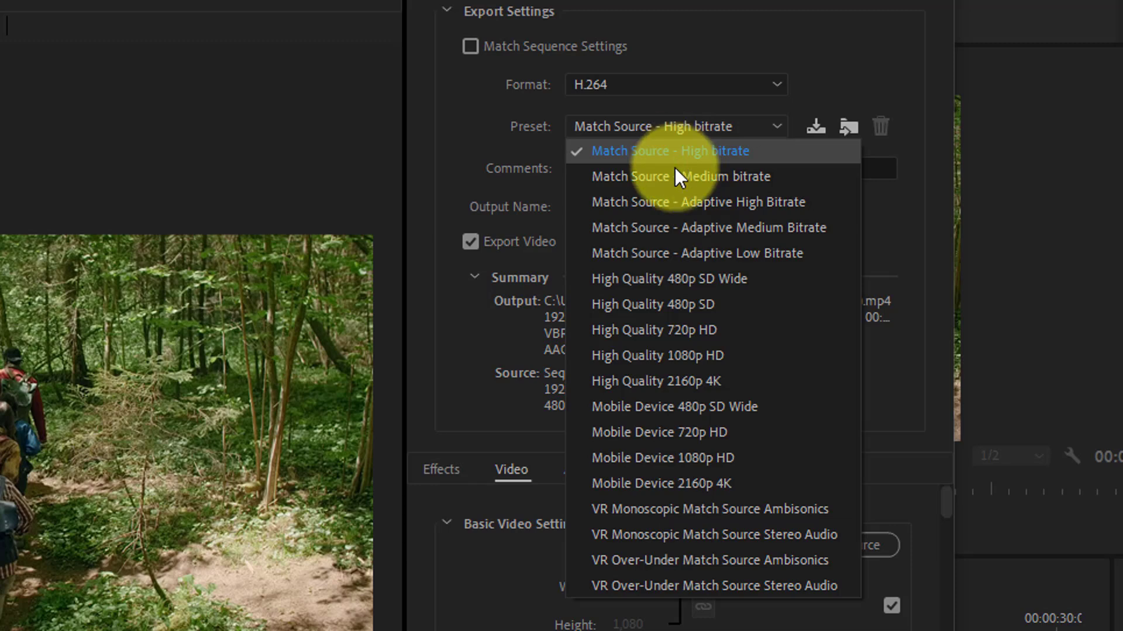
pyautogui.click(673, 181)
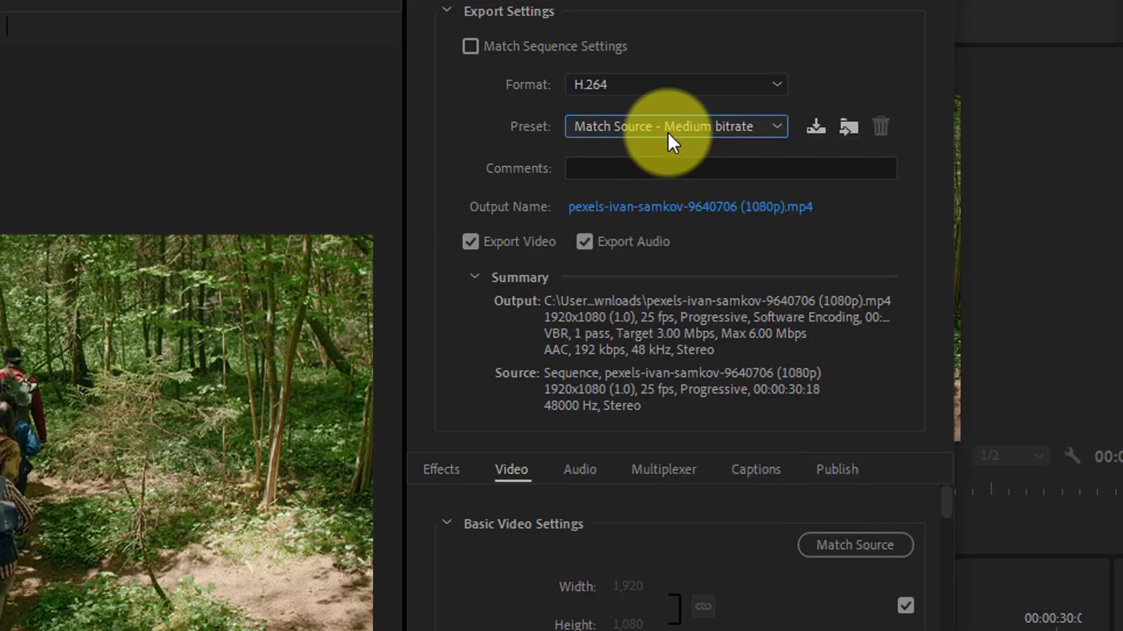
pyautogui.click(668, 129)
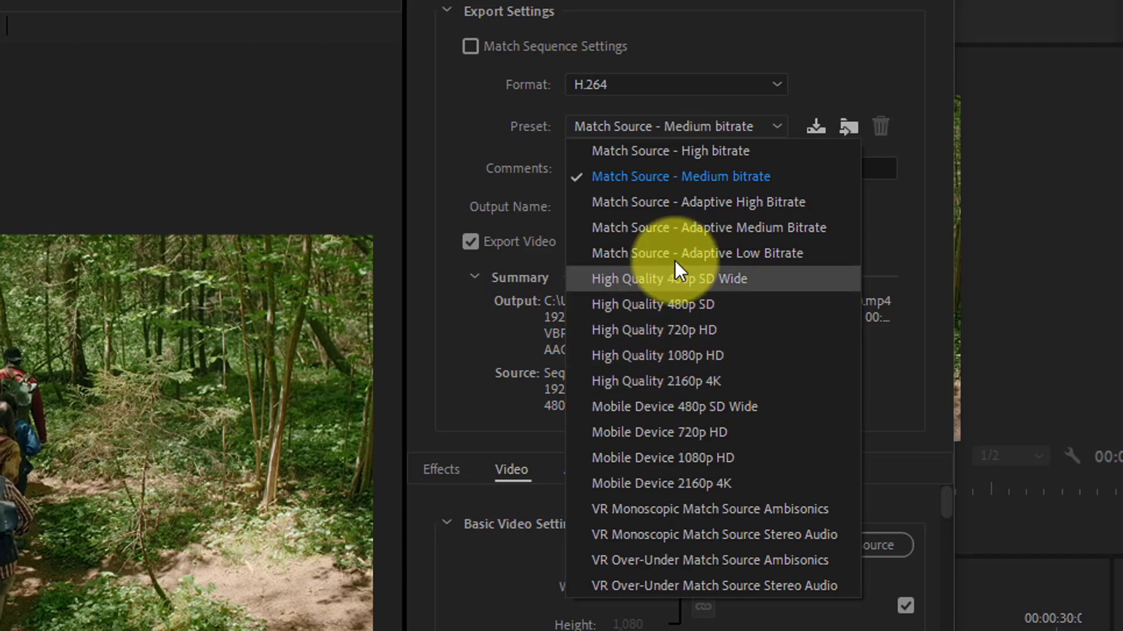
pyautogui.click(665, 180)
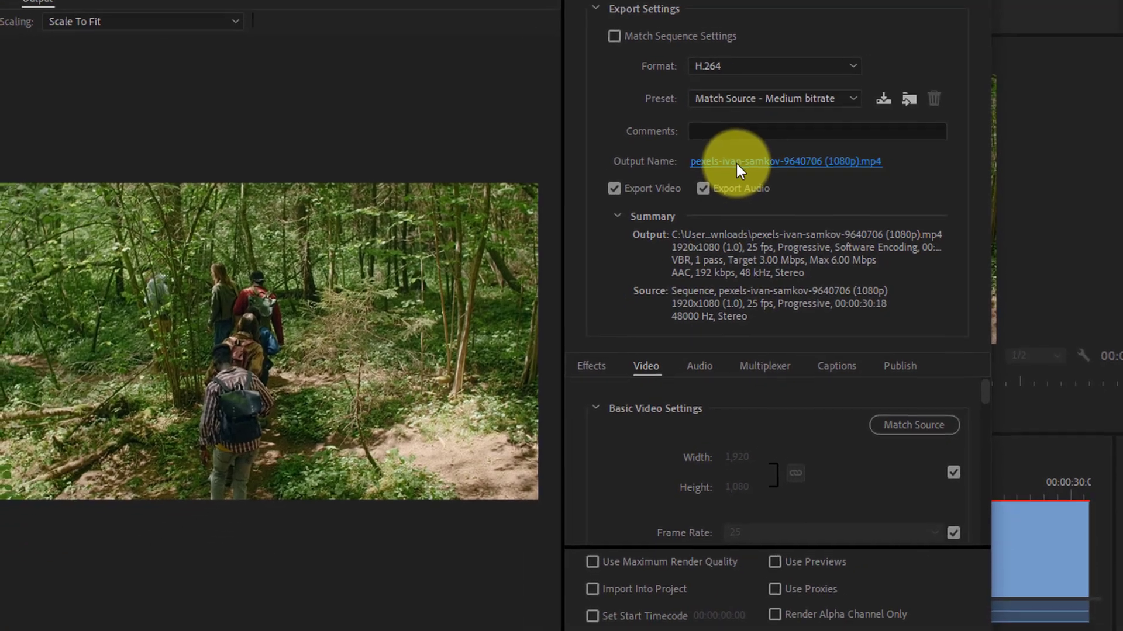
# - Save the MP4 output to Downloads under the default name and close Export Settings
pyautogui.click(735, 164)
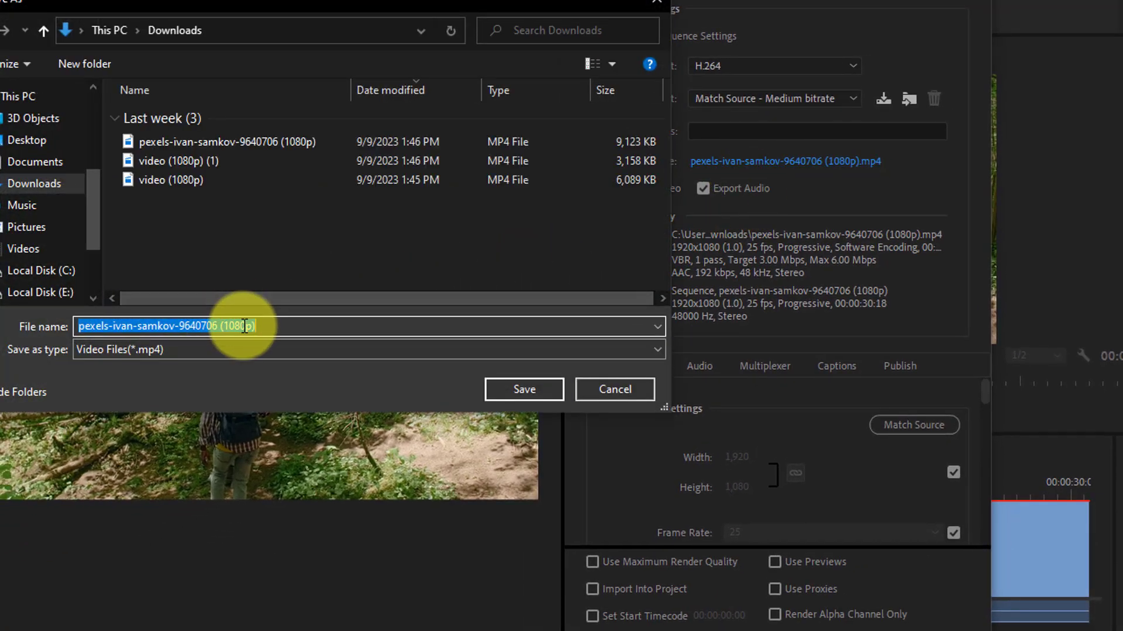
pyautogui.click(640, 393)
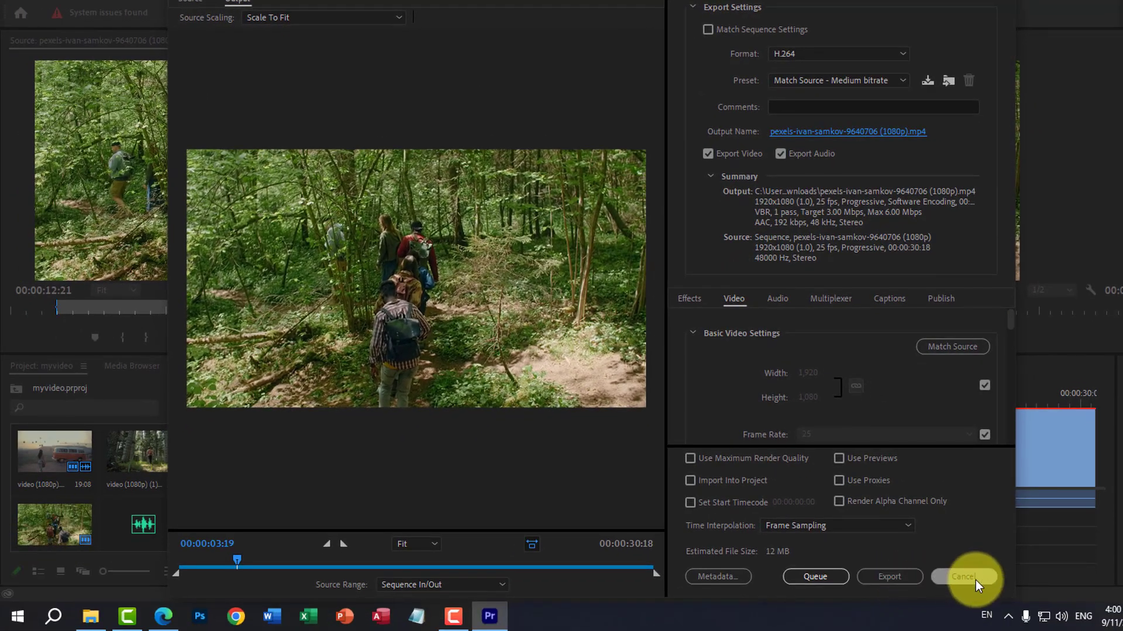
pyautogui.click(975, 580)
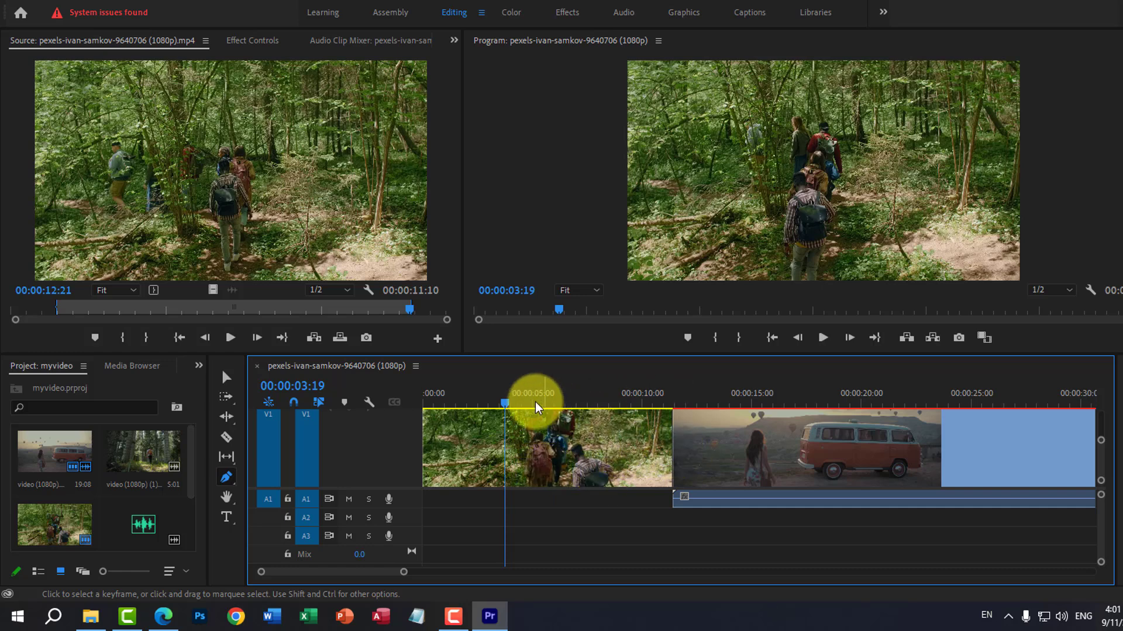
# - Scrub through the forest clip and park the playhead at 00:00:11:08, just before the van clip
pyautogui.moveTo(505, 402); pyautogui.dragTo(692, 413)
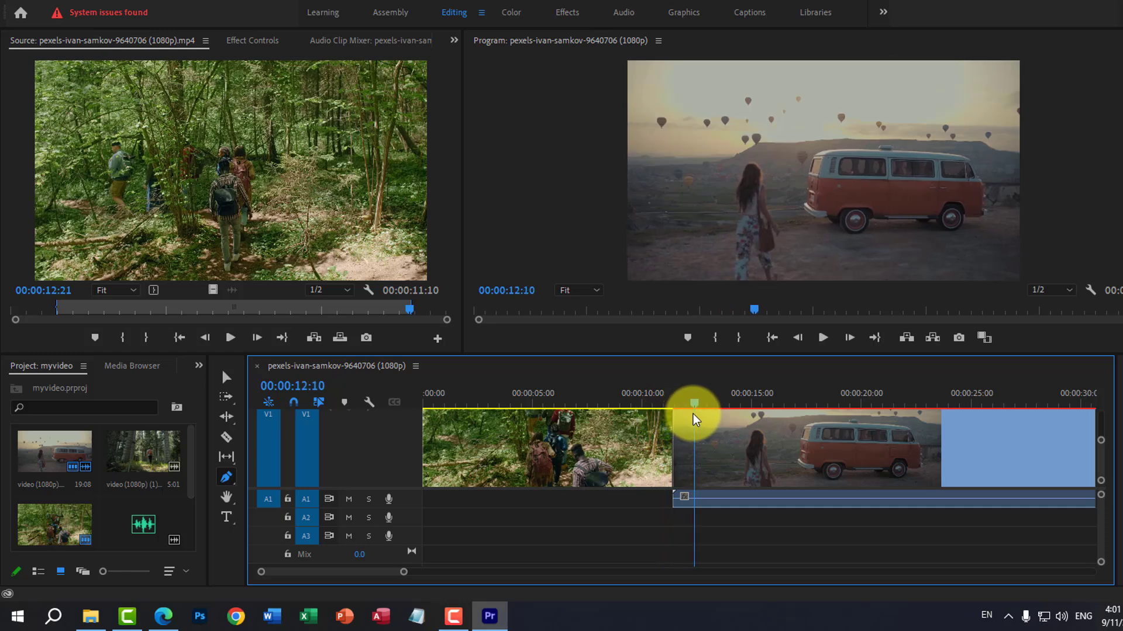
pyautogui.moveTo(691, 413); pyautogui.dragTo(631, 404)
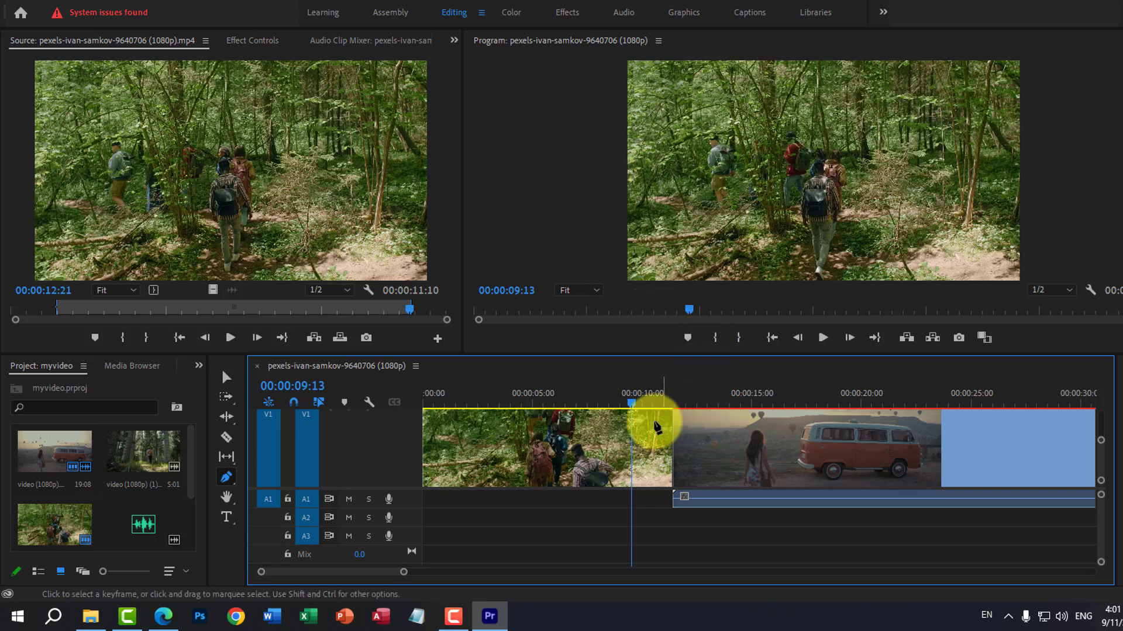
pyautogui.moveTo(634, 403); pyautogui.dragTo(671, 408)
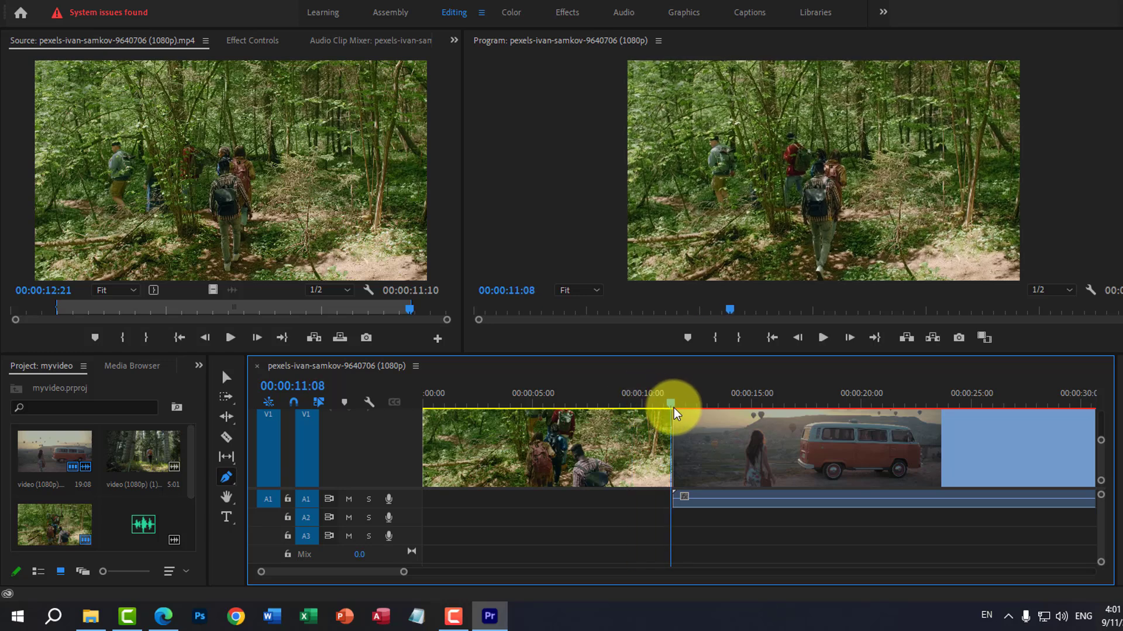